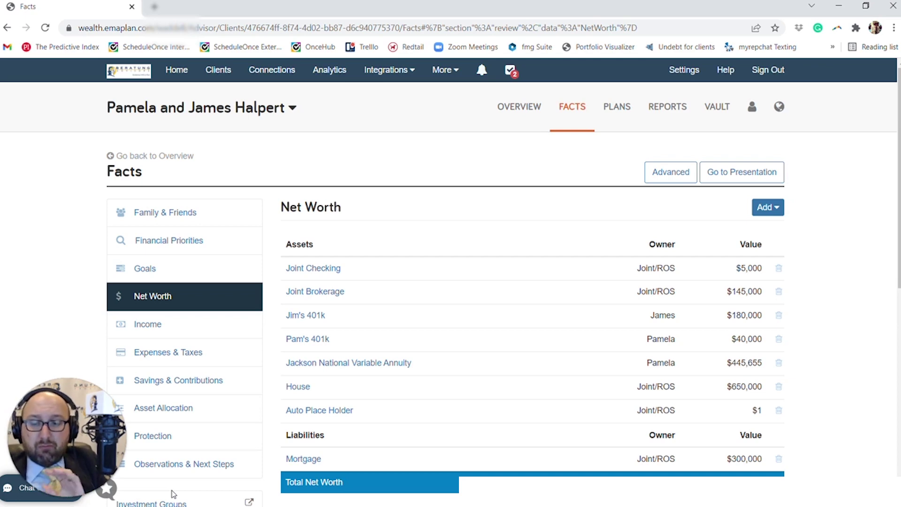
Step: Open the advanced details of the Jackson National Variable Annuity at its guarantees page
{"action": "left_click", "coordinate": [305, 365]}
{"action": "scroll", "coordinate": [305, 369], "scroll_direction": "down", "scroll_amount": 5}
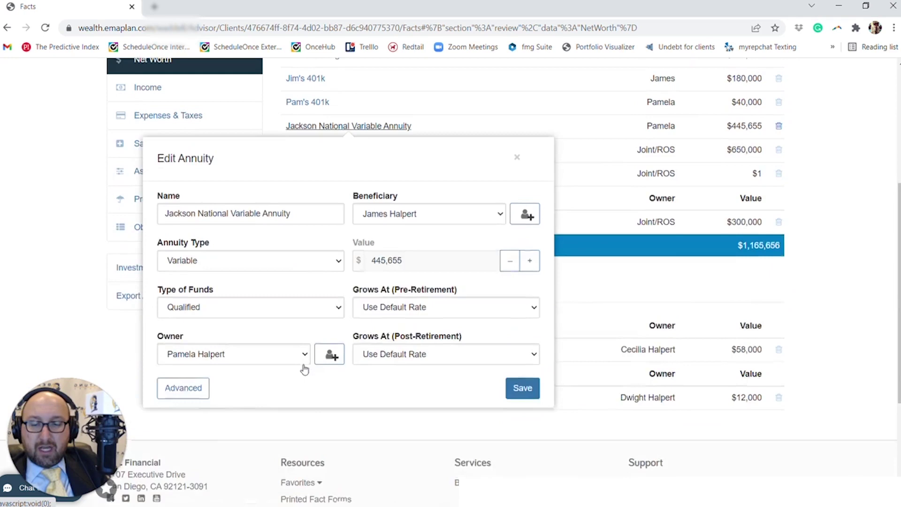
{"action": "left_click", "coordinate": [183, 393]}
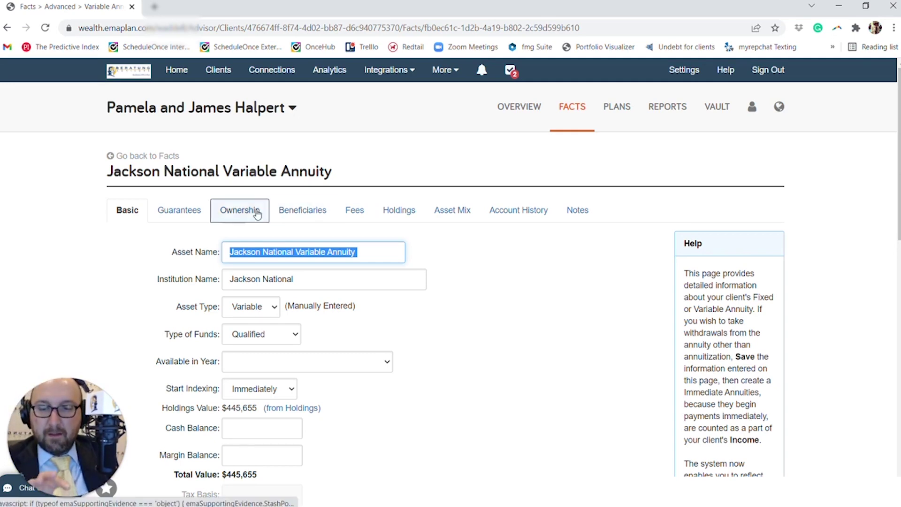
{"action": "left_click", "coordinate": [203, 211]}
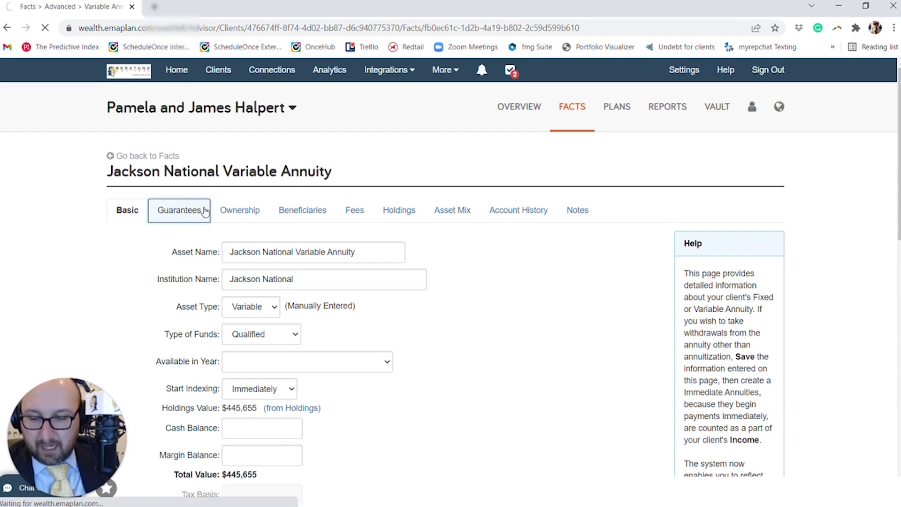
Step: Examine the annuity's guarantees page and its help text, covering withdrawal, base value and death benefit guarantees
{"action": "scroll", "coordinate": [204, 210], "scroll_direction": "down", "scroll_amount": 3}
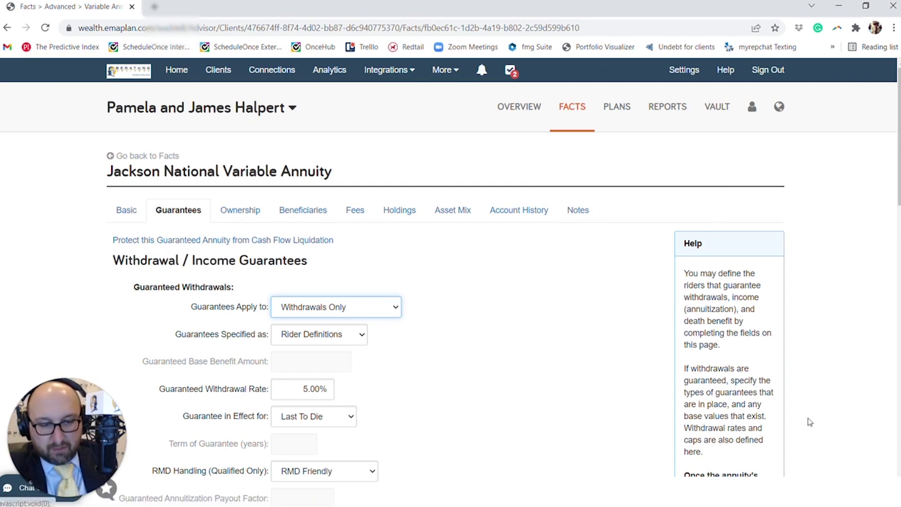
{"action": "left_click", "coordinate": [722, 77]}
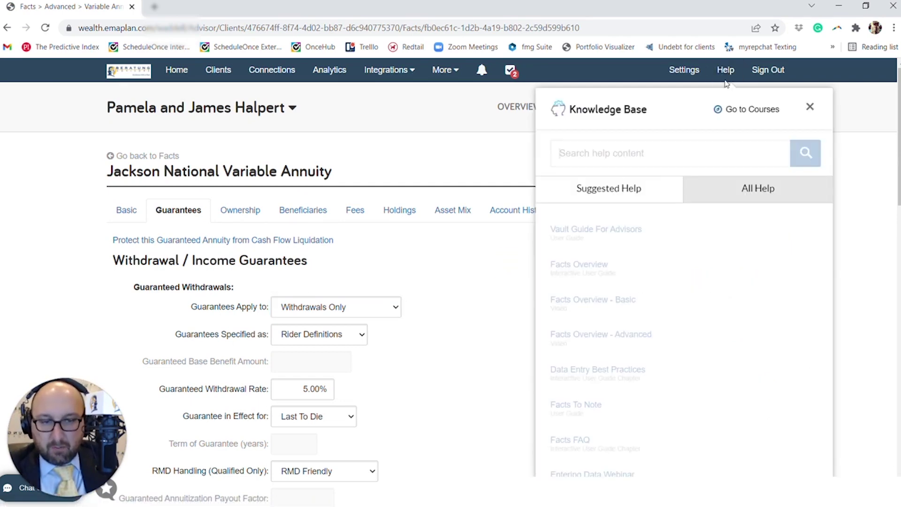
{"action": "left_click", "coordinate": [810, 107]}
{"action": "scroll", "coordinate": [751, 267], "scroll_direction": "down", "scroll_amount": 3}
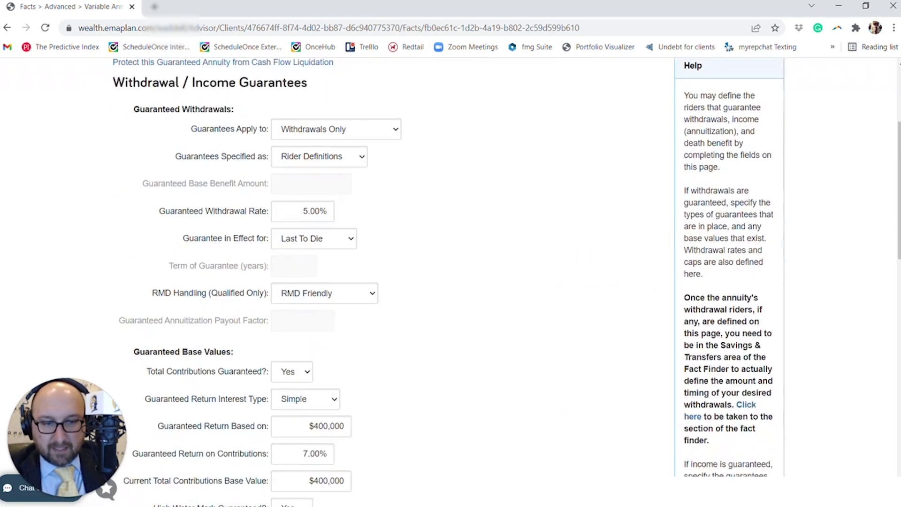
{"action": "left_click_drag", "start_coordinate": [684, 94], "coordinate": [765, 373]}
{"action": "scroll", "coordinate": [765, 373], "scroll_direction": "down", "scroll_amount": 3}
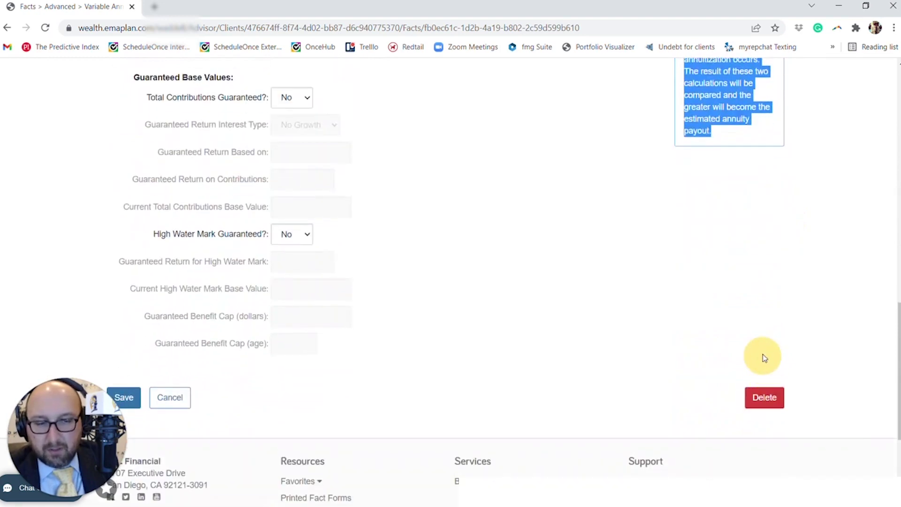
{"action": "scroll", "coordinate": [763, 262], "scroll_direction": "up", "scroll_amount": 2}
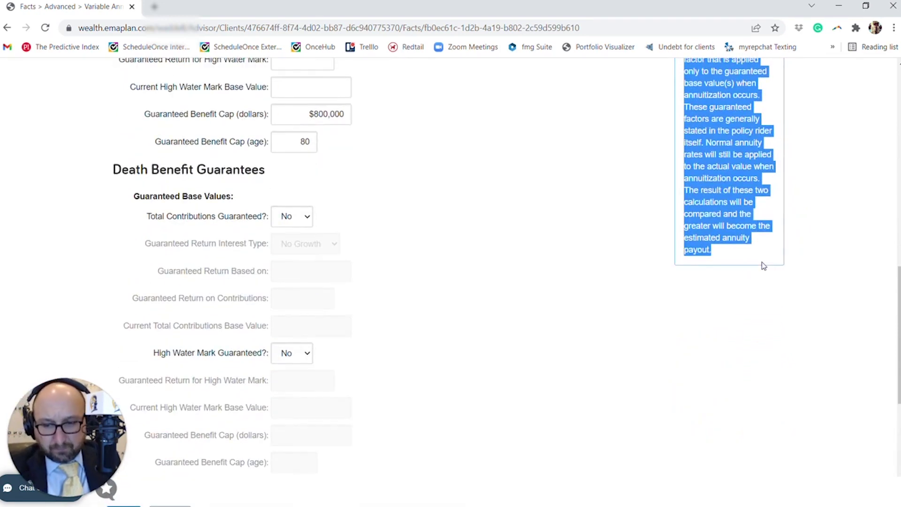
{"action": "scroll", "coordinate": [764, 265], "scroll_direction": "up", "scroll_amount": 1}
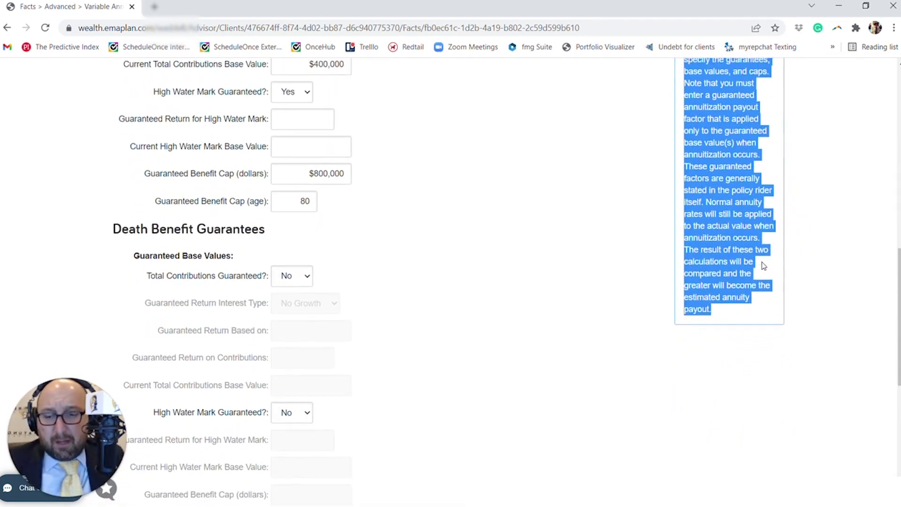
{"action": "scroll", "coordinate": [764, 266], "scroll_direction": "up", "scroll_amount": 3}
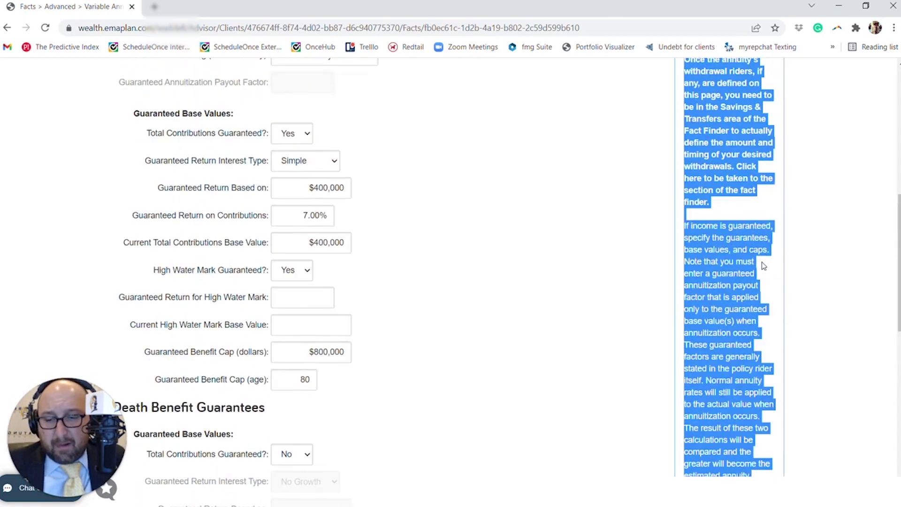
{"action": "scroll", "coordinate": [764, 266], "scroll_direction": "up", "scroll_amount": 5}
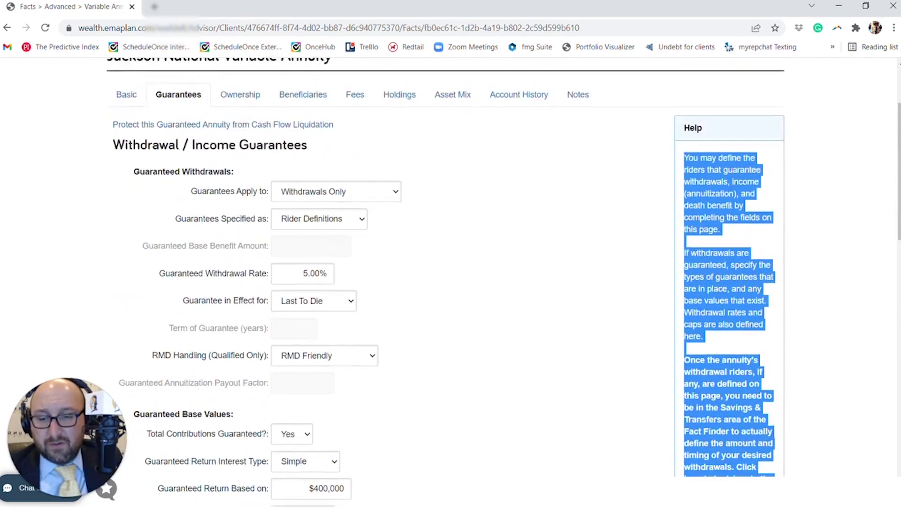
{"action": "scroll", "coordinate": [764, 266], "scroll_direction": "up", "scroll_amount": 2}
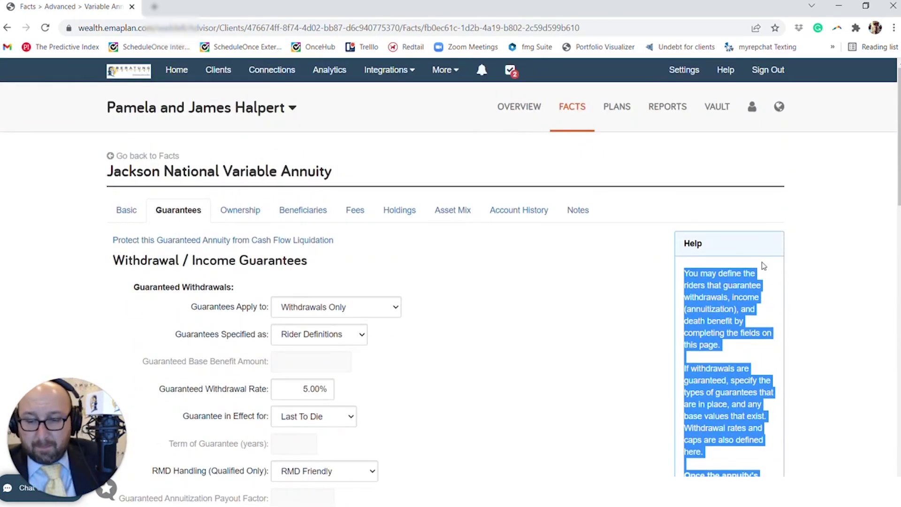
{"action": "scroll", "coordinate": [764, 266], "scroll_direction": "down", "scroll_amount": 7}
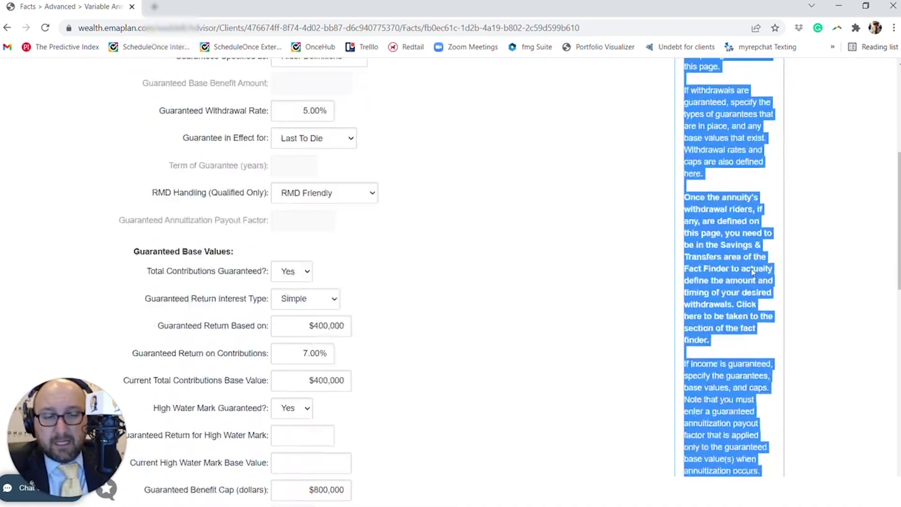
{"action": "scroll", "coordinate": [592, 328], "scroll_direction": "up", "scroll_amount": 3}
{"action": "left_click", "coordinate": [582, 329]}
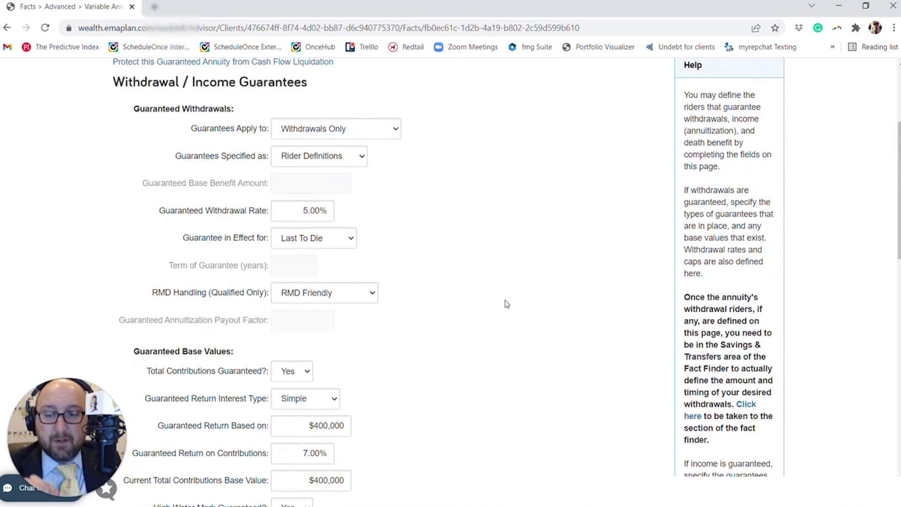
Step: Read the explanations of the guaranteed withdrawal fields, the cash flow liquidation protection link and the withdrawal transfer link
{"action": "mouse_move", "coordinate": [345, 136]}
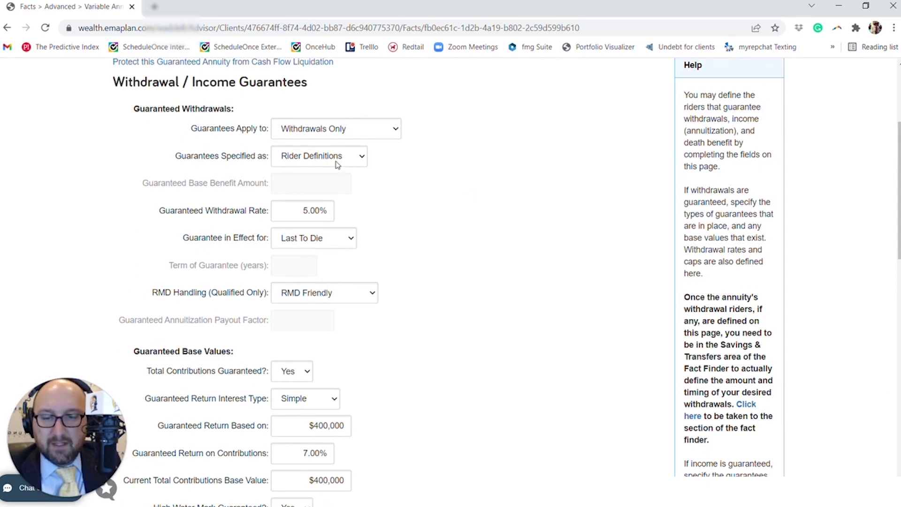
{"action": "mouse_move", "coordinate": [338, 165]}
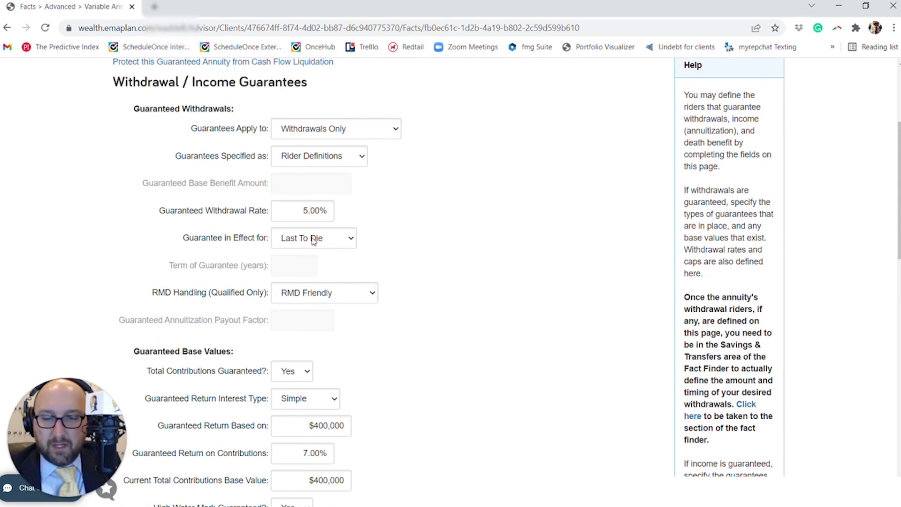
{"action": "mouse_move", "coordinate": [314, 243]}
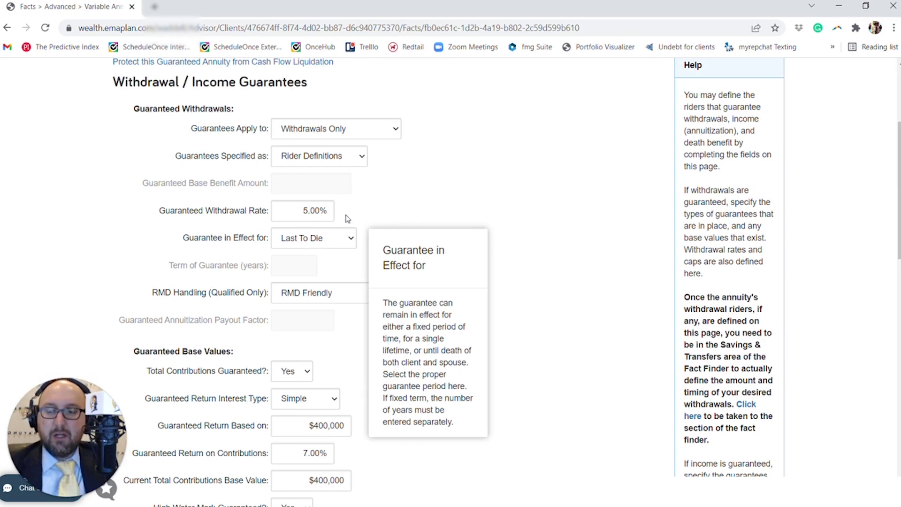
{"action": "scroll", "coordinate": [346, 216], "scroll_direction": "down", "scroll_amount": 1}
{"action": "scroll", "coordinate": [353, 221], "scroll_direction": "up", "scroll_amount": 3}
{"action": "scroll", "coordinate": [354, 223], "scroll_direction": "up", "scroll_amount": 1}
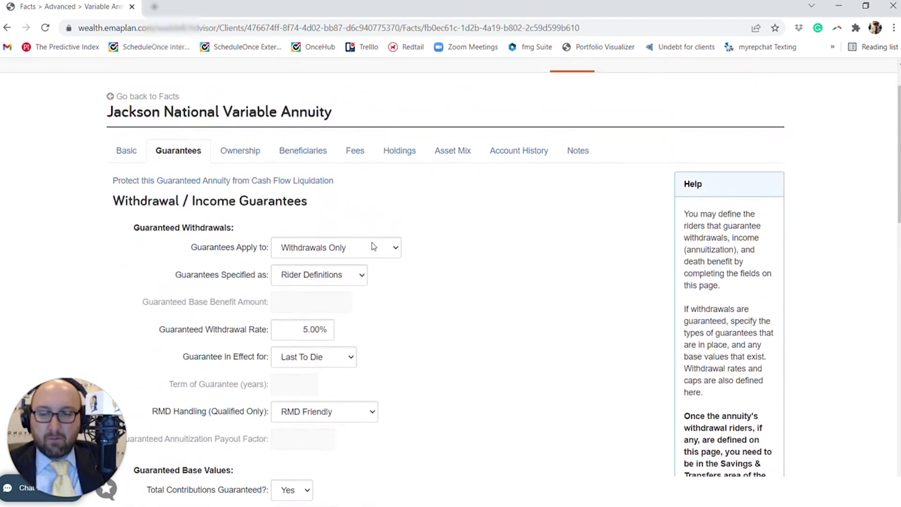
{"action": "mouse_move", "coordinate": [372, 244]}
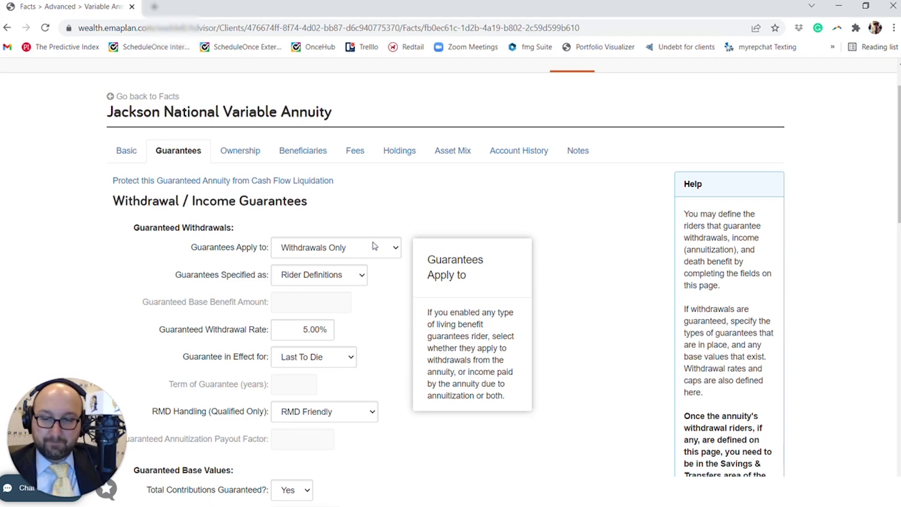
{"action": "scroll", "coordinate": [373, 244], "scroll_direction": "down", "scroll_amount": 1}
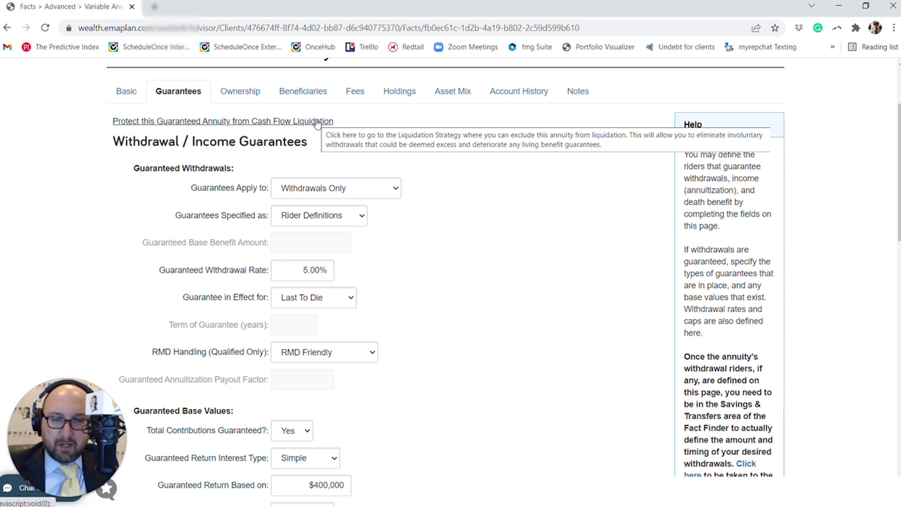
{"action": "scroll", "coordinate": [317, 123], "scroll_direction": "down", "scroll_amount": 3}
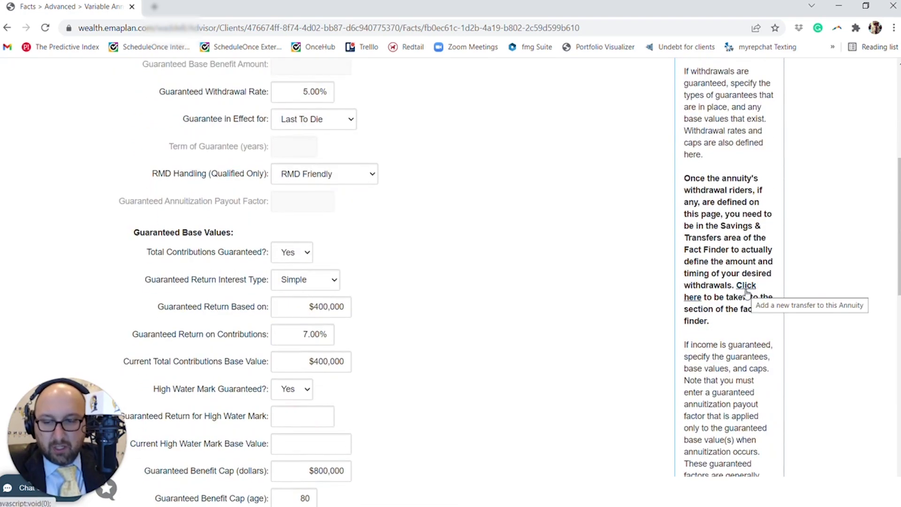
{"action": "scroll", "coordinate": [451, 233], "scroll_direction": "up", "scroll_amount": 3}
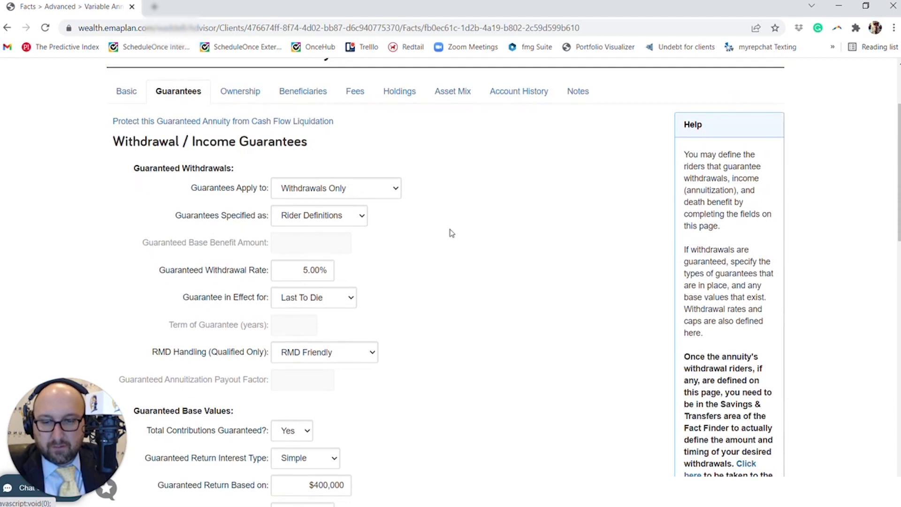
Step: Choose Withdrawals Only for what the guarantees apply to and Rider Definitions for how they are specified
{"action": "left_click", "coordinate": [393, 191]}
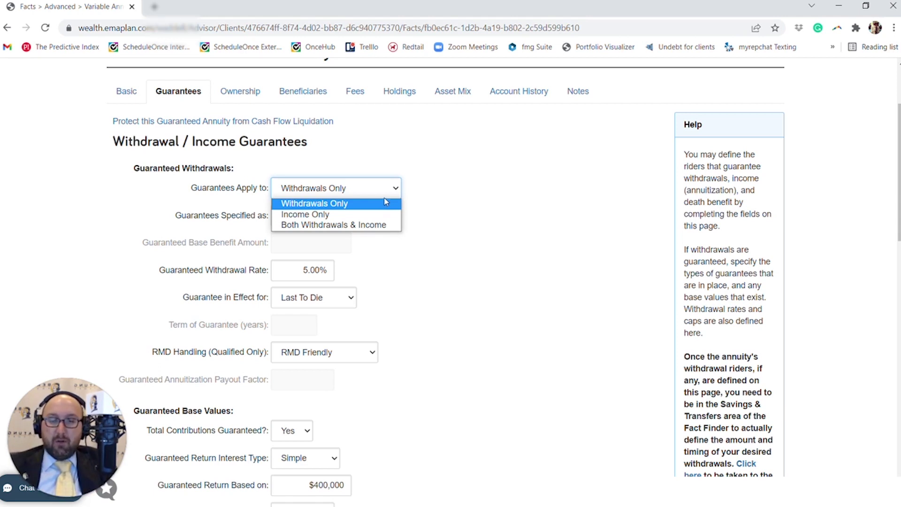
{"action": "left_click", "coordinate": [386, 203]}
{"action": "left_click", "coordinate": [360, 218]}
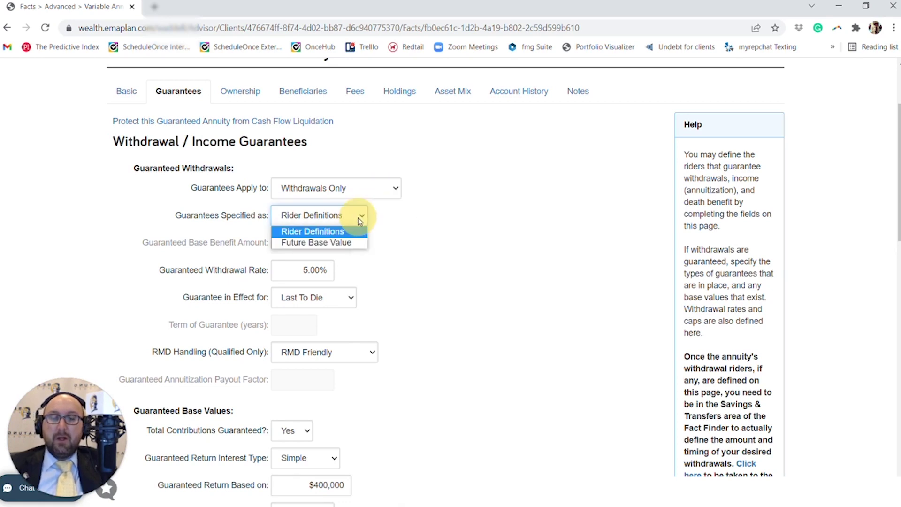
{"action": "left_click", "coordinate": [342, 237]}
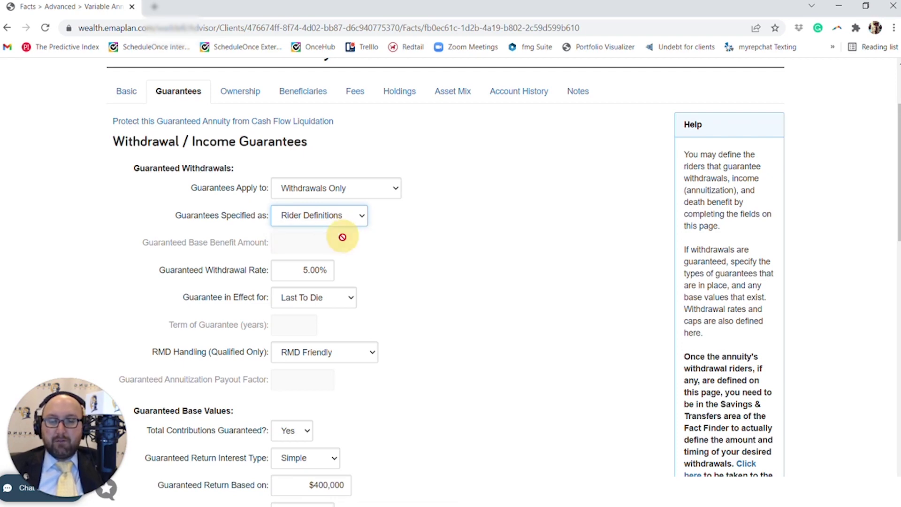
{"action": "scroll", "coordinate": [342, 237], "scroll_direction": "down", "scroll_amount": 2}
{"action": "scroll", "coordinate": [385, 259], "scroll_direction": "up", "scroll_amount": 2}
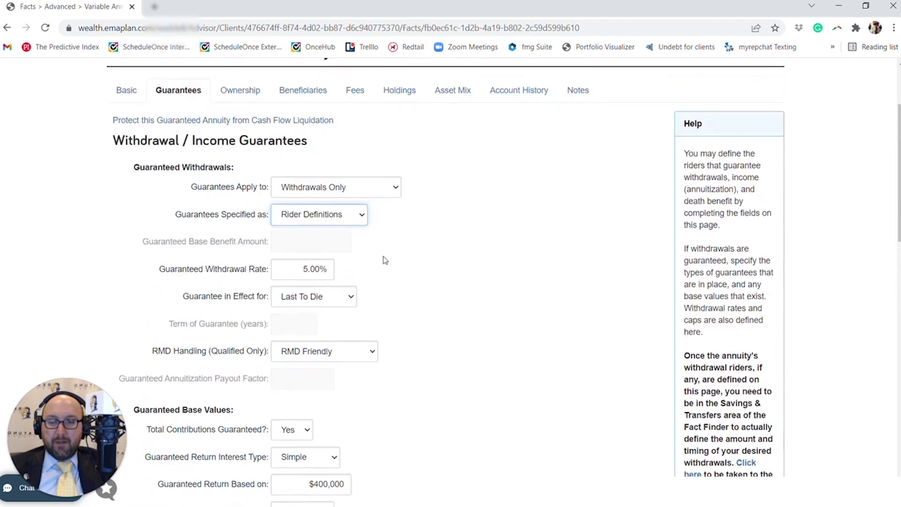
Step: Switch the guarantees specification to Future Base Value and check which guaranteed base value fields it affects
{"action": "left_click", "coordinate": [356, 214]}
{"action": "left_click", "coordinate": [333, 242]}
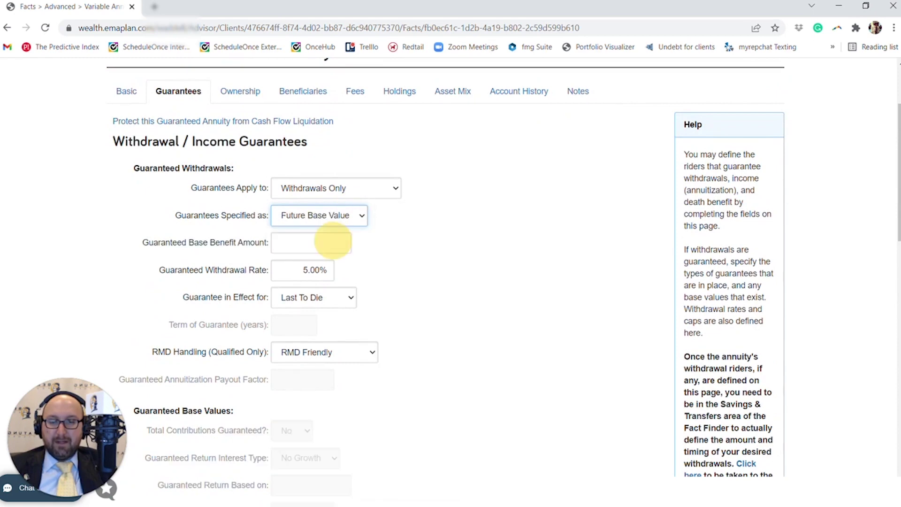
{"action": "scroll", "coordinate": [276, 456], "scroll_direction": "down", "scroll_amount": 4}
{"action": "scroll", "coordinate": [320, 339], "scroll_direction": "up", "scroll_amount": 1}
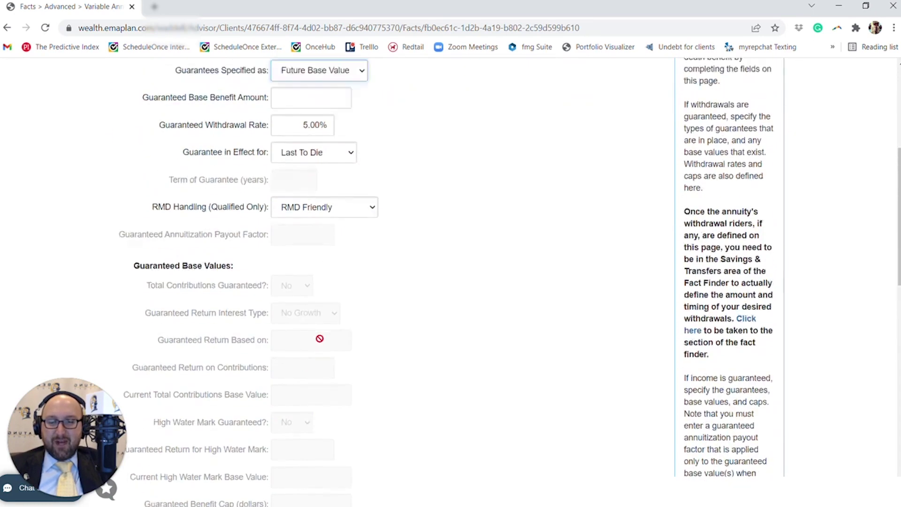
{"action": "scroll", "coordinate": [320, 338], "scroll_direction": "up", "scroll_amount": 4}
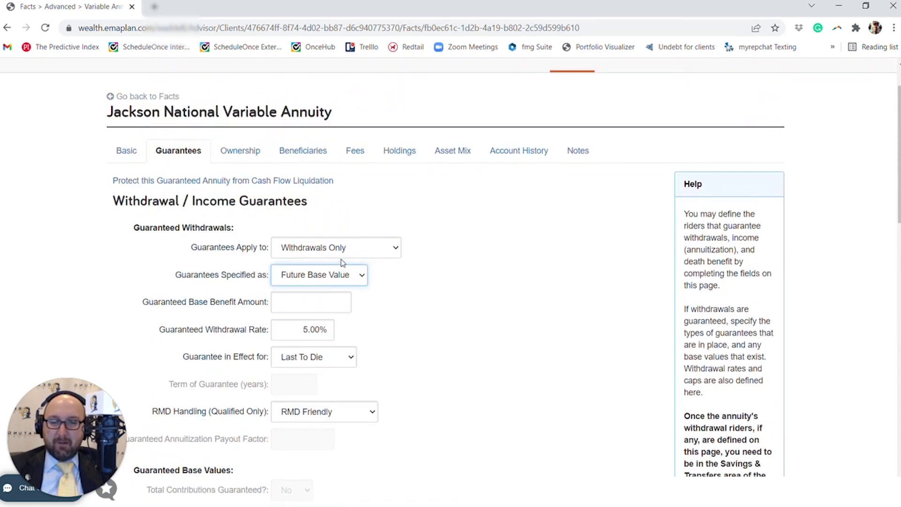
Step: Set the guarantees specification to Rider Definitions again and check the guaranteed base value fields
{"action": "left_click", "coordinate": [341, 276]}
{"action": "left_click", "coordinate": [322, 290]}
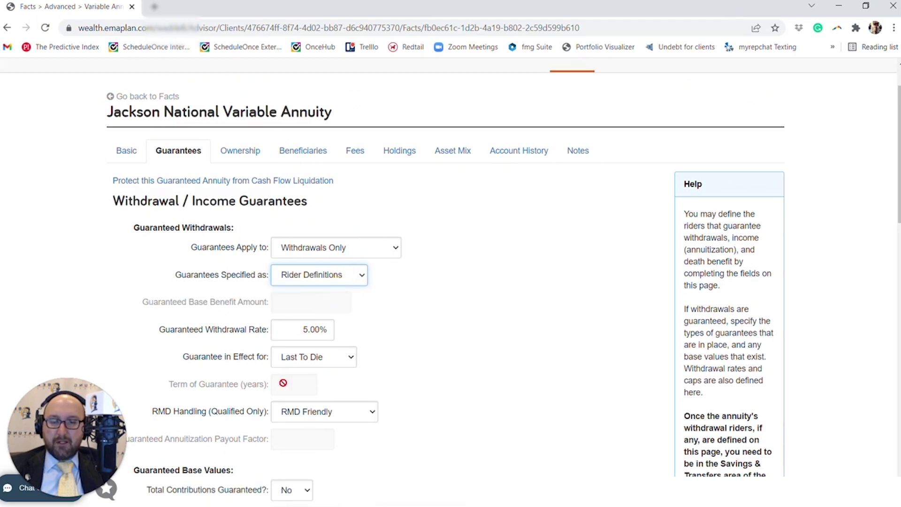
{"action": "scroll", "coordinate": [283, 383], "scroll_direction": "down", "scroll_amount": 7}
{"action": "scroll", "coordinate": [305, 356], "scroll_direction": "up", "scroll_amount": 5}
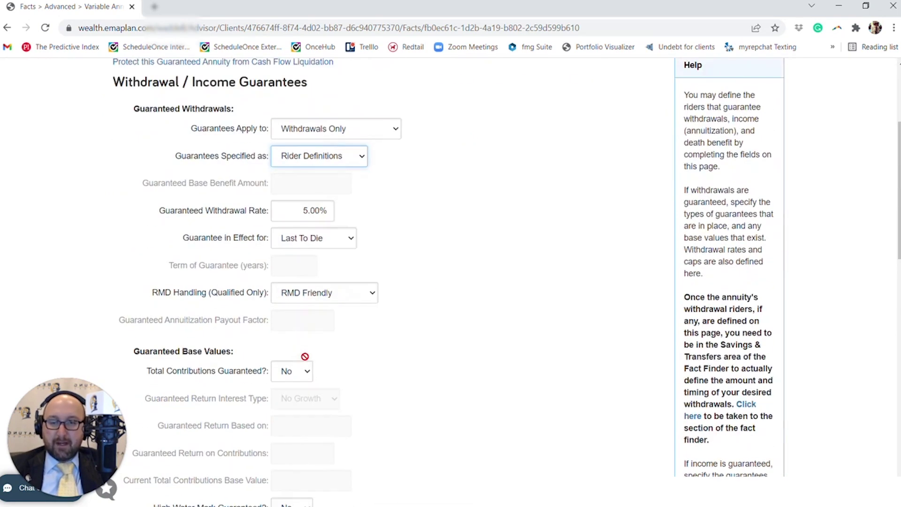
{"action": "scroll", "coordinate": [306, 359], "scroll_direction": "up", "scroll_amount": 1}
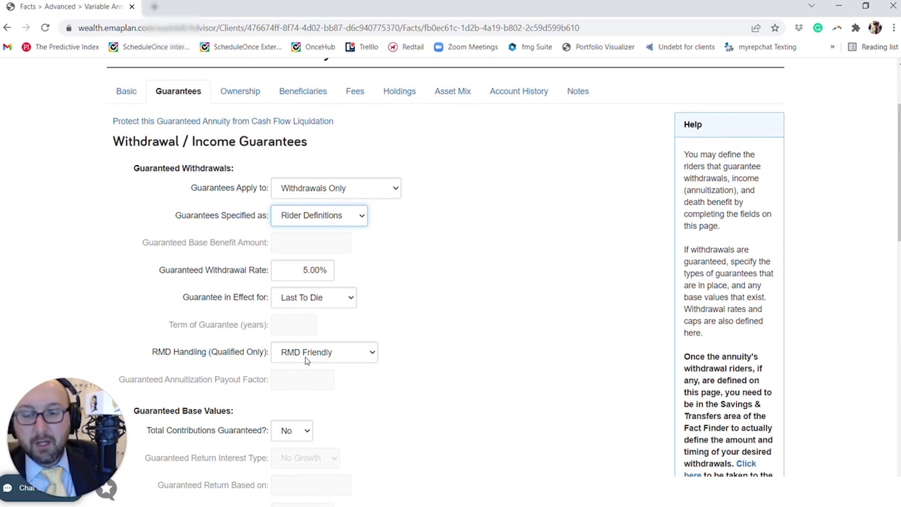
Step: Clear the guaranteed withdrawal rate, read the field's explanation and set the rate to 5.00%
{"action": "mouse_move", "coordinate": [334, 222]}
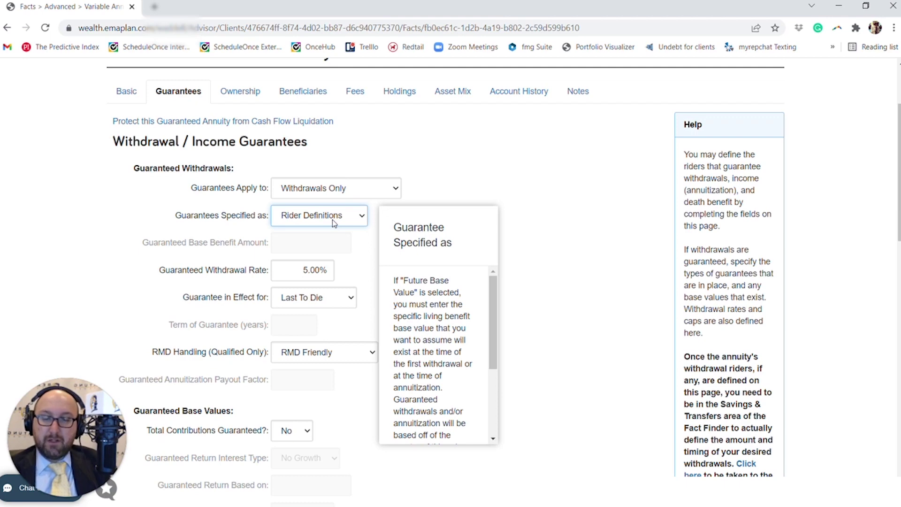
{"action": "key", "text": "Tab"}
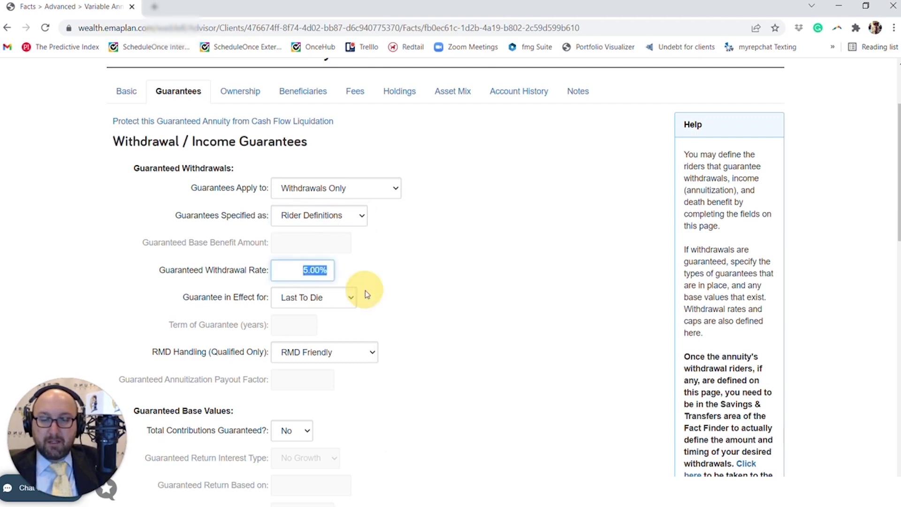
{"action": "key", "text": "BackSpace"}
{"action": "scroll", "coordinate": [430, 291], "scroll_direction": "down", "scroll_amount": 1}
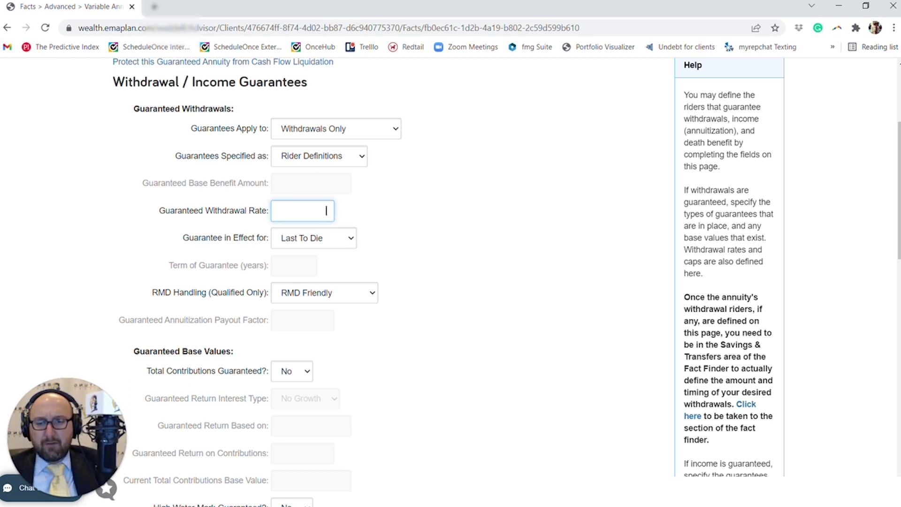
{"action": "mouse_move", "coordinate": [323, 211]}
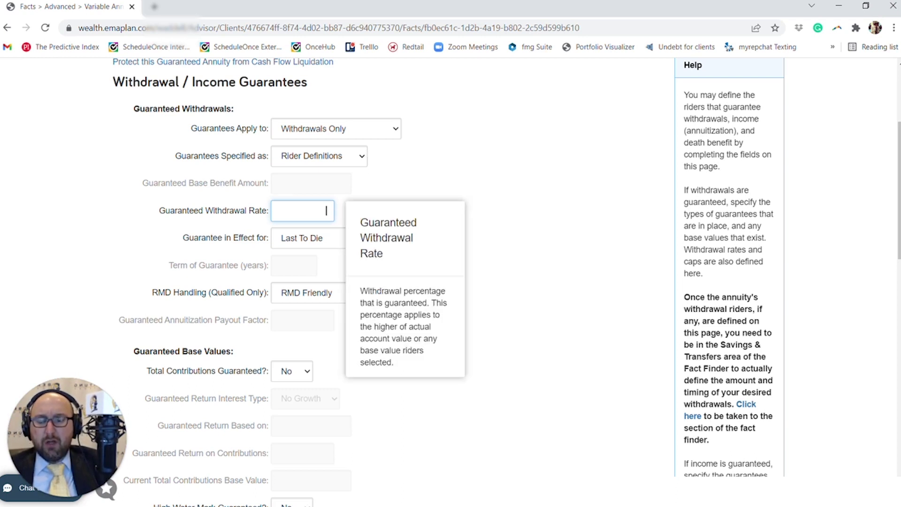
{"action": "left_click", "coordinate": [441, 195]}
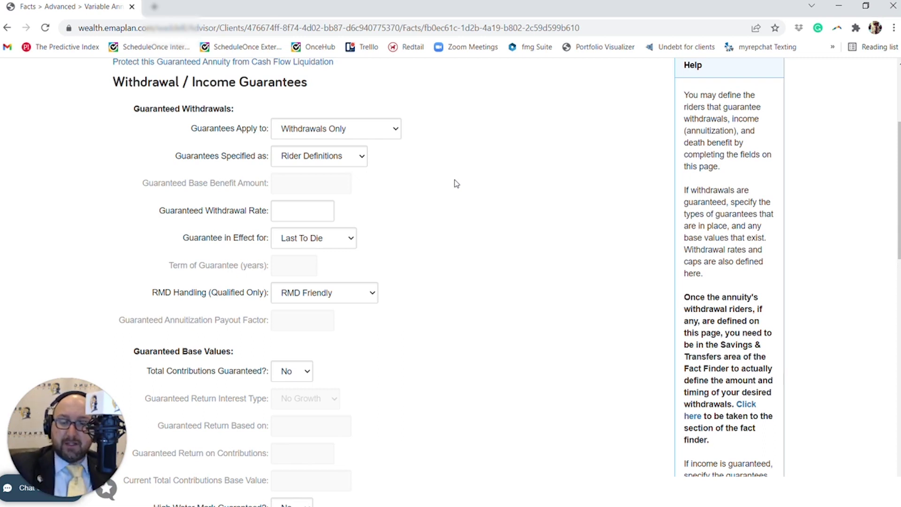
{"action": "left_click", "coordinate": [281, 210]}
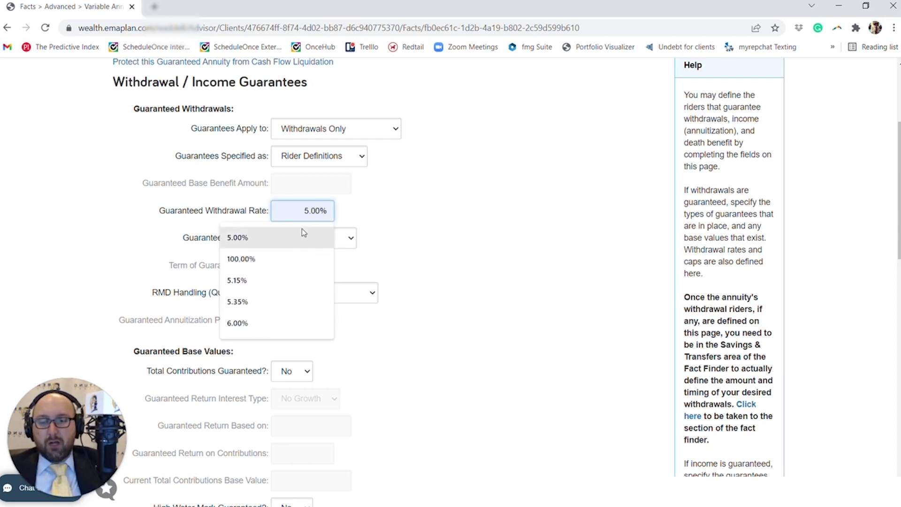
{"action": "type", "text": "5"}
{"action": "left_click", "coordinate": [393, 210]}
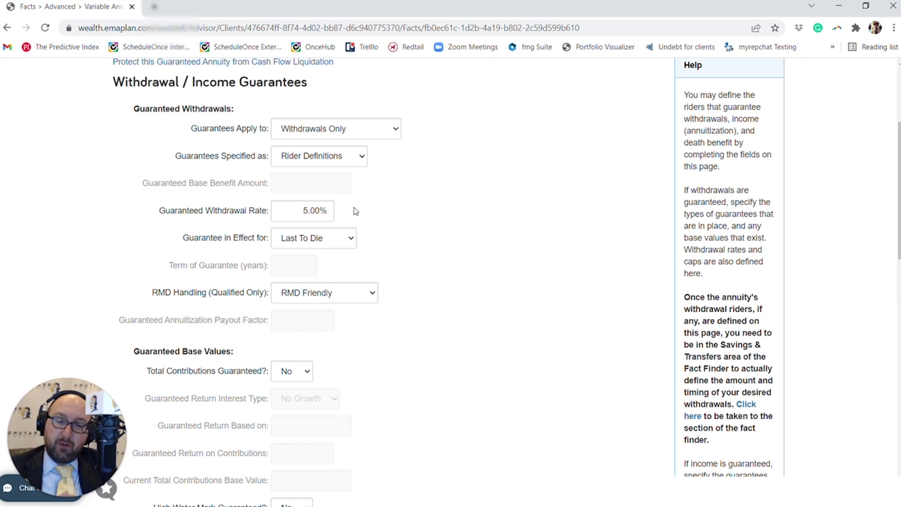
Step: Choose Last To Die for how long the guarantee is in effect and read the RMD handling explanation
{"action": "mouse_move", "coordinate": [302, 210]}
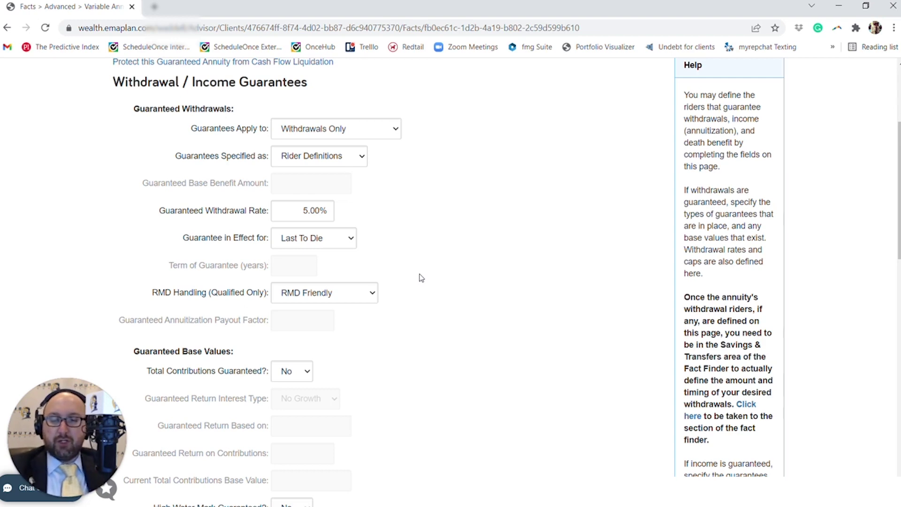
{"action": "scroll", "coordinate": [338, 305], "scroll_direction": "down", "scroll_amount": 3}
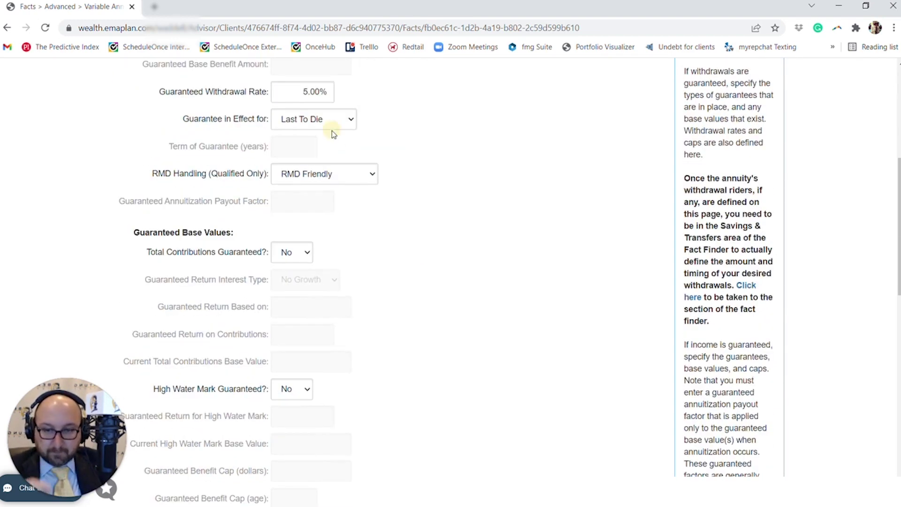
{"action": "left_click", "coordinate": [330, 123]}
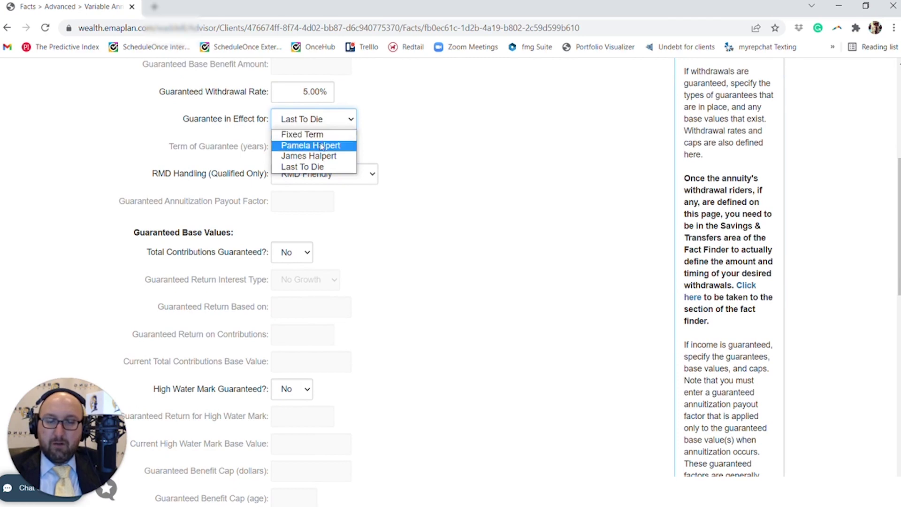
{"action": "left_click", "coordinate": [312, 167]}
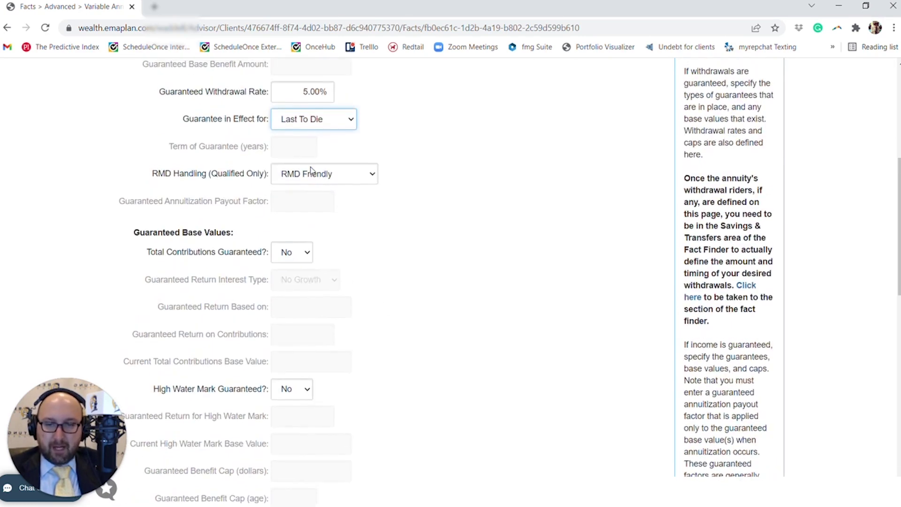
{"action": "mouse_move", "coordinate": [311, 170]}
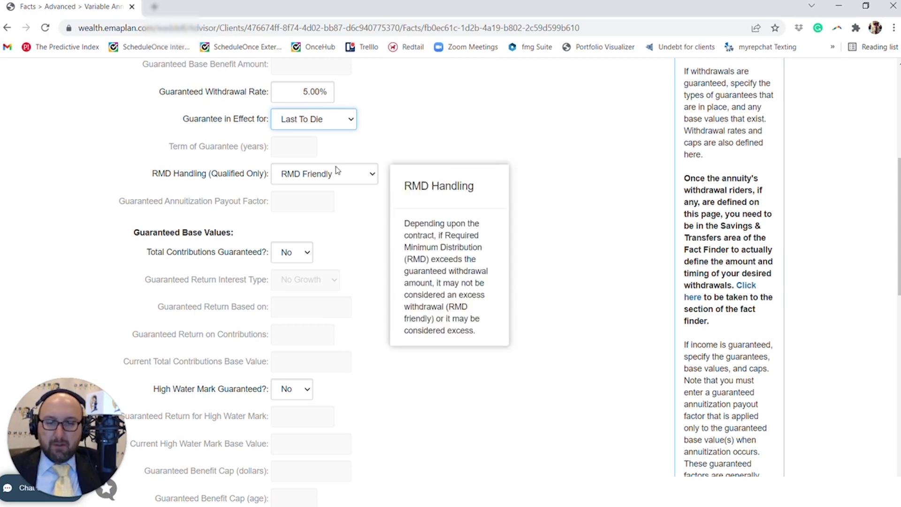
Step: Try Fixed Term for how long the guarantee is in effect and return it to Last To Die
{"action": "scroll", "coordinate": [337, 171], "scroll_direction": "down", "scroll_amount": 1}
{"action": "scroll", "coordinate": [338, 160], "scroll_direction": "up", "scroll_amount": 1}
{"action": "left_click", "coordinate": [346, 123]}
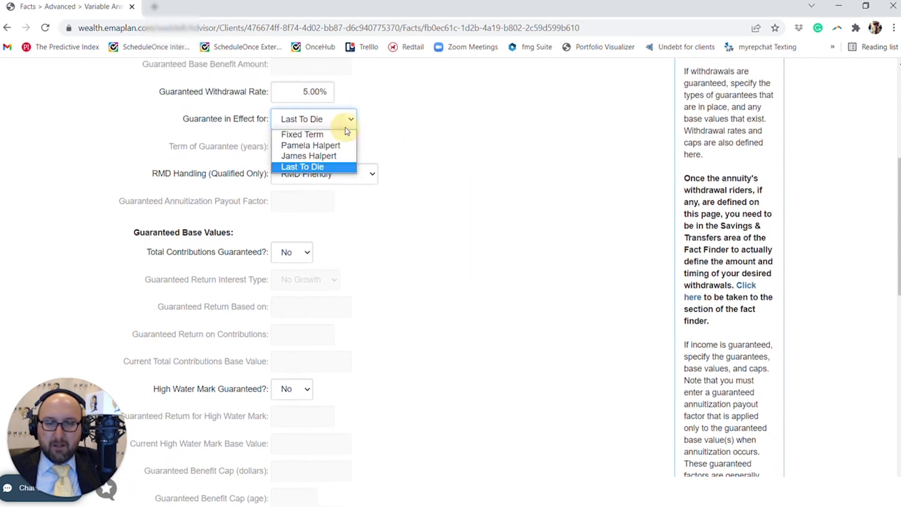
{"action": "left_click", "coordinate": [336, 135]}
{"action": "left_click", "coordinate": [314, 123]}
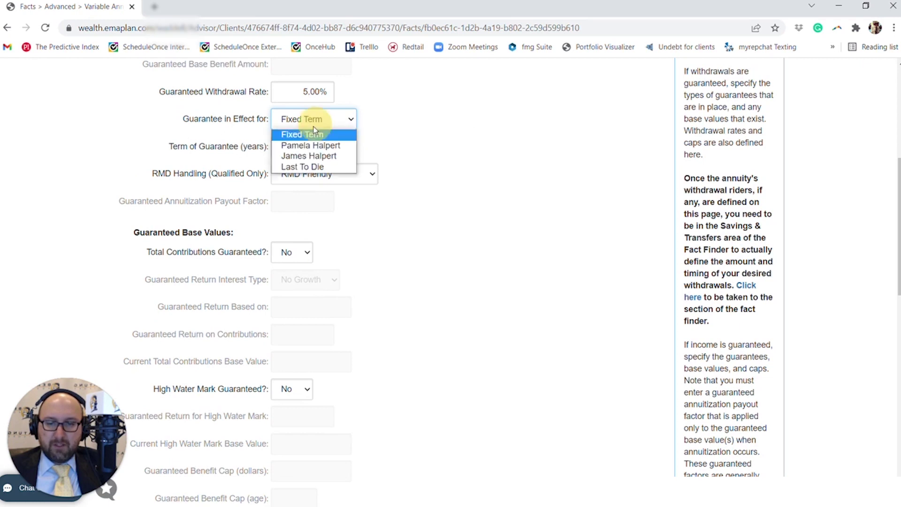
{"action": "left_click", "coordinate": [302, 165]}
Step: Look over the guaranteed base value fields and check the choices for what the guarantees apply to
{"action": "scroll", "coordinate": [332, 247], "scroll_direction": "down", "scroll_amount": 1}
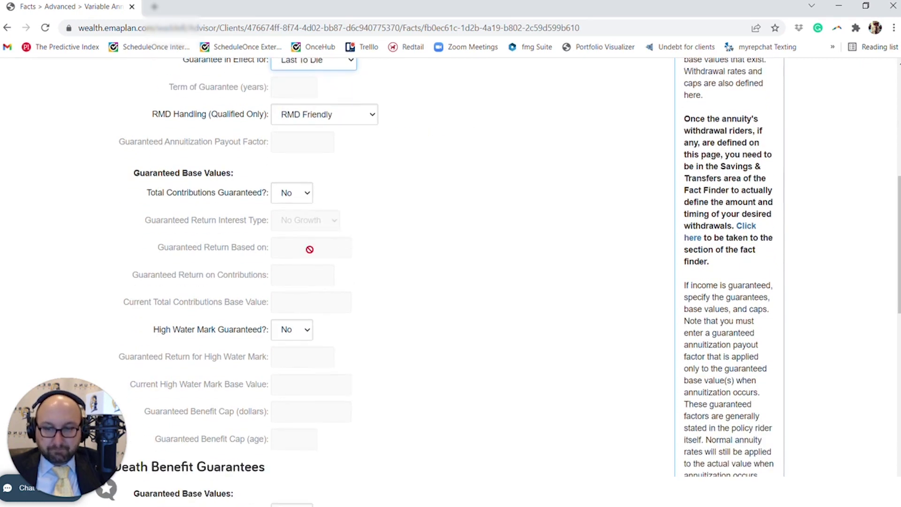
{"action": "scroll", "coordinate": [322, 227], "scroll_direction": "down", "scroll_amount": 1}
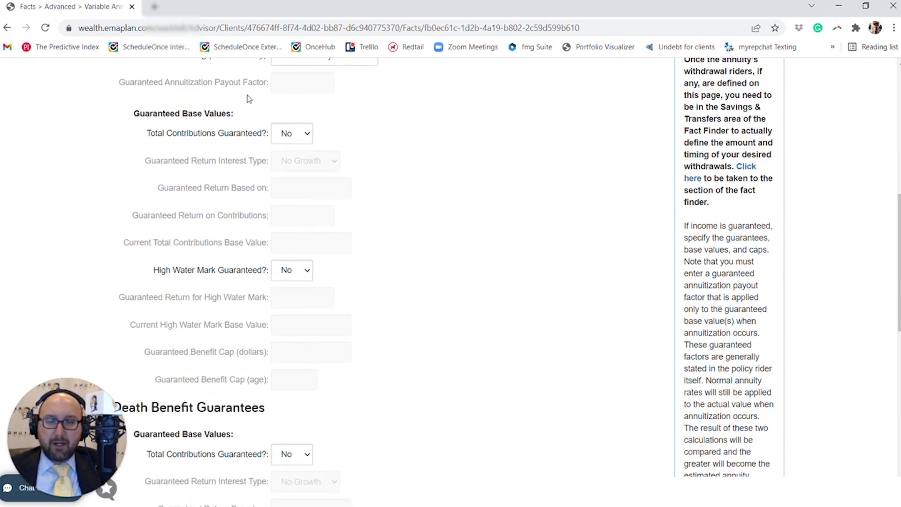
{"action": "scroll", "coordinate": [302, 105], "scroll_direction": "up", "scroll_amount": 3}
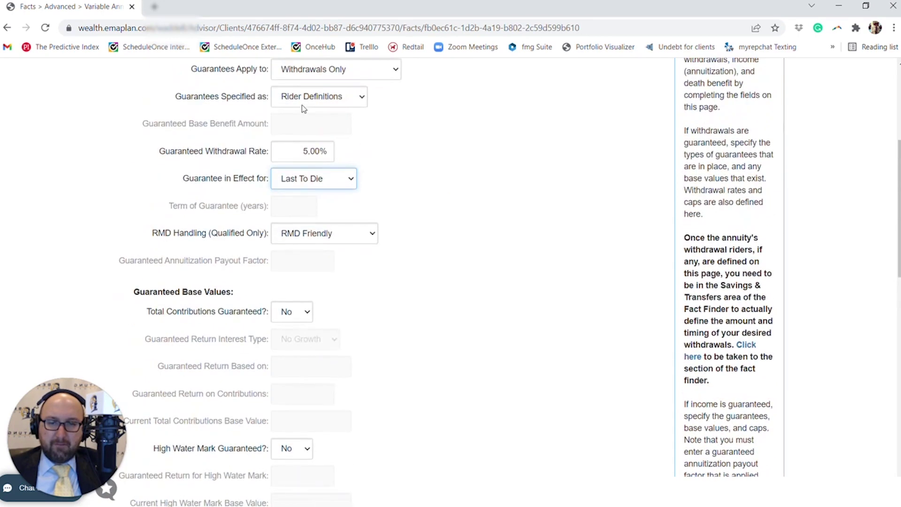
{"action": "scroll", "coordinate": [335, 82], "scroll_direction": "up", "scroll_amount": 2}
{"action": "left_click", "coordinate": [339, 134]}
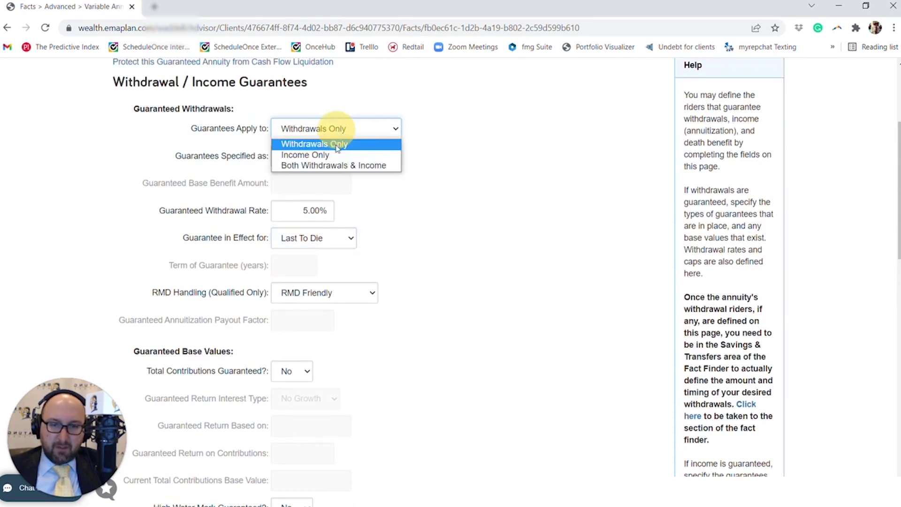
{"action": "left_click", "coordinate": [443, 102]}
Step: Set Total Contributions Guaranteed to Yes and the guaranteed return interest type to Simple for the withdrawal guarantees
{"action": "scroll", "coordinate": [303, 282], "scroll_direction": "down", "scroll_amount": 4}
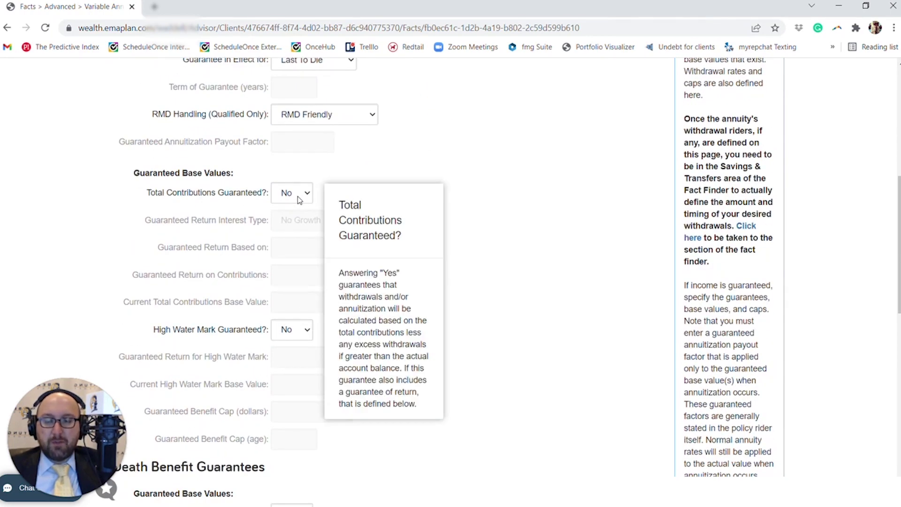
{"action": "left_click", "coordinate": [299, 200]}
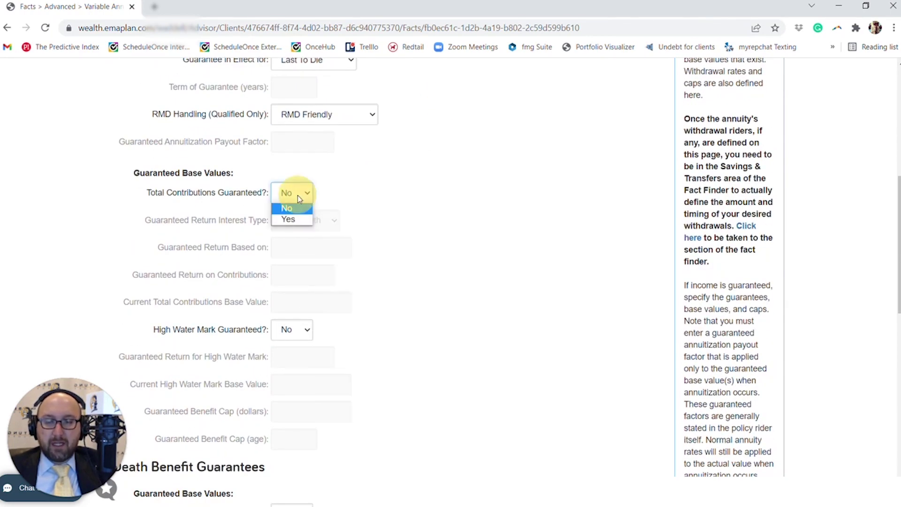
{"action": "left_click", "coordinate": [305, 221]}
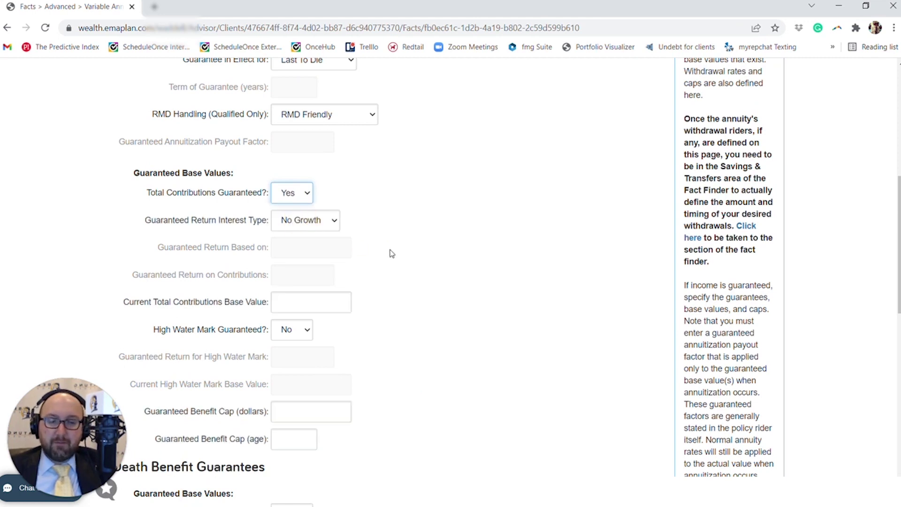
{"action": "left_click", "coordinate": [329, 227]}
{"action": "left_click", "coordinate": [316, 247]}
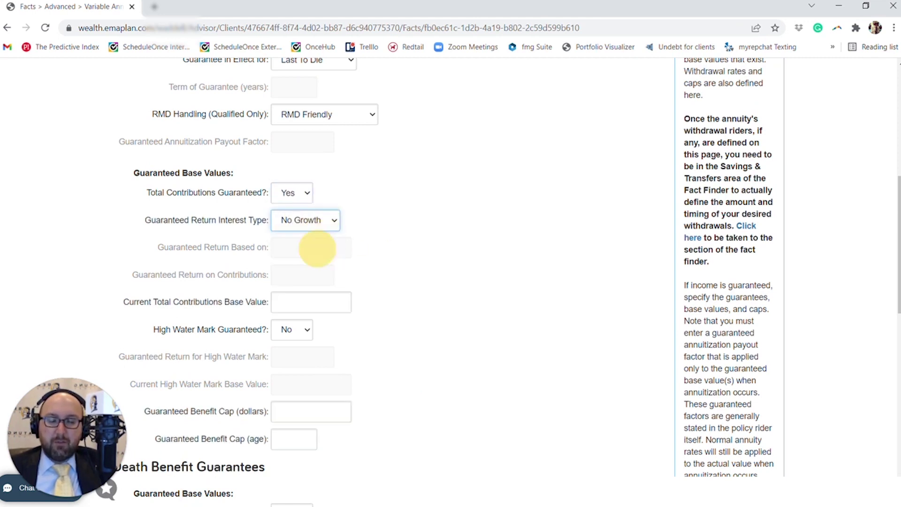
Step: Set the amount on which the guaranteed return is based to $400,000
{"action": "left_click", "coordinate": [343, 247]}
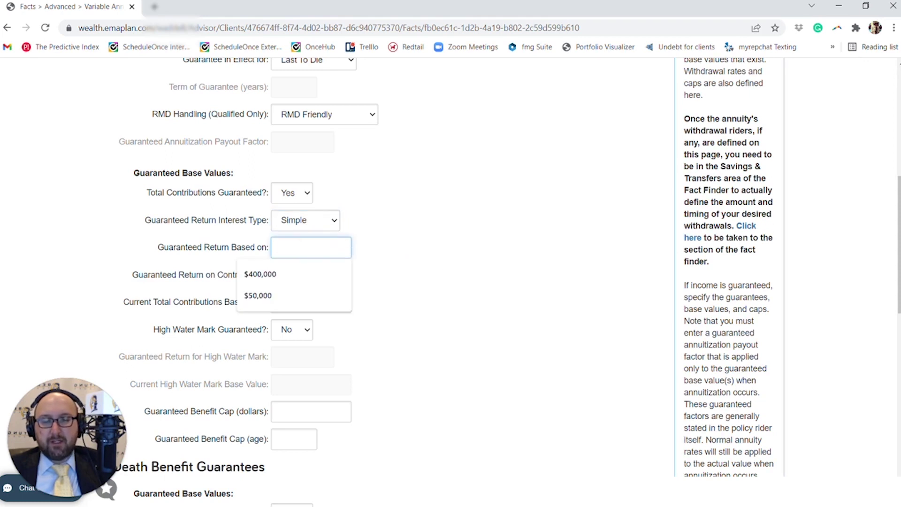
{"action": "left_click", "coordinate": [383, 235]}
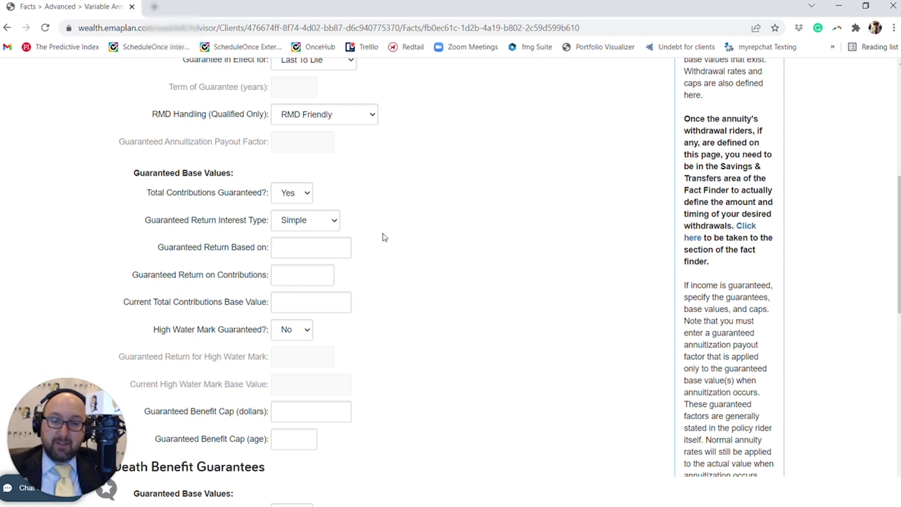
{"action": "left_click", "coordinate": [342, 248]}
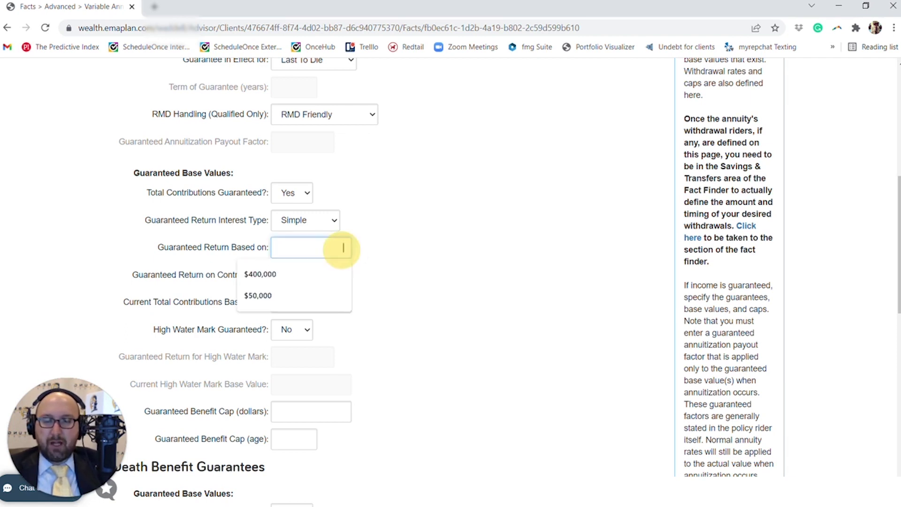
{"action": "left_click", "coordinate": [328, 277]}
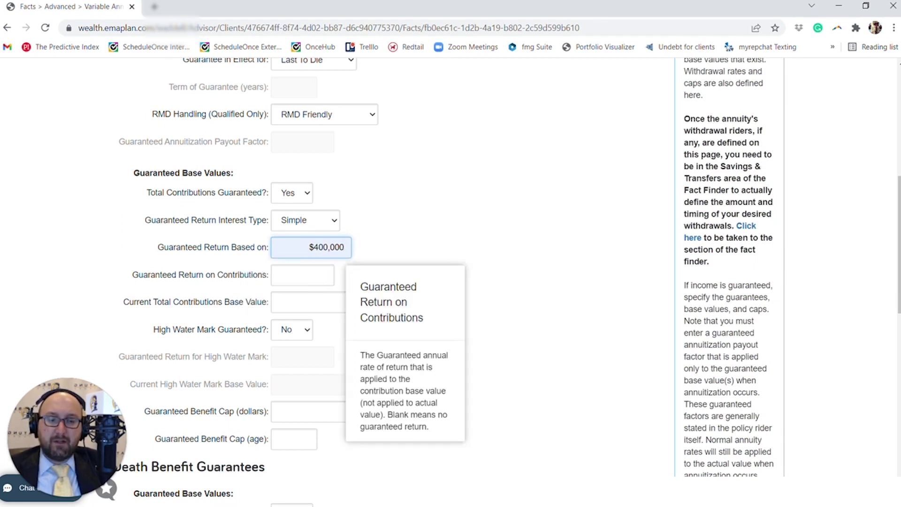
Step: Set the guaranteed return on contributions to 7.00% and the current total contributions base value to $400,000
{"action": "left_click", "coordinate": [313, 276]}
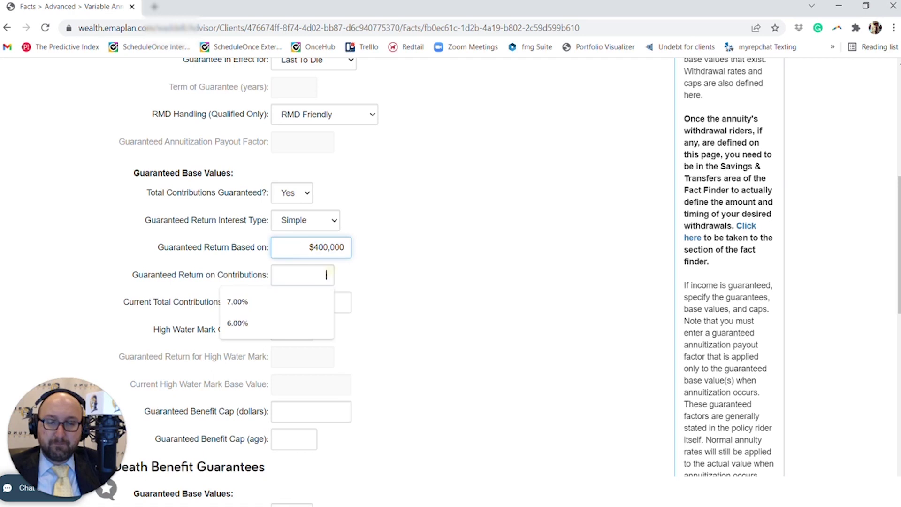
{"action": "left_click", "coordinate": [313, 301]}
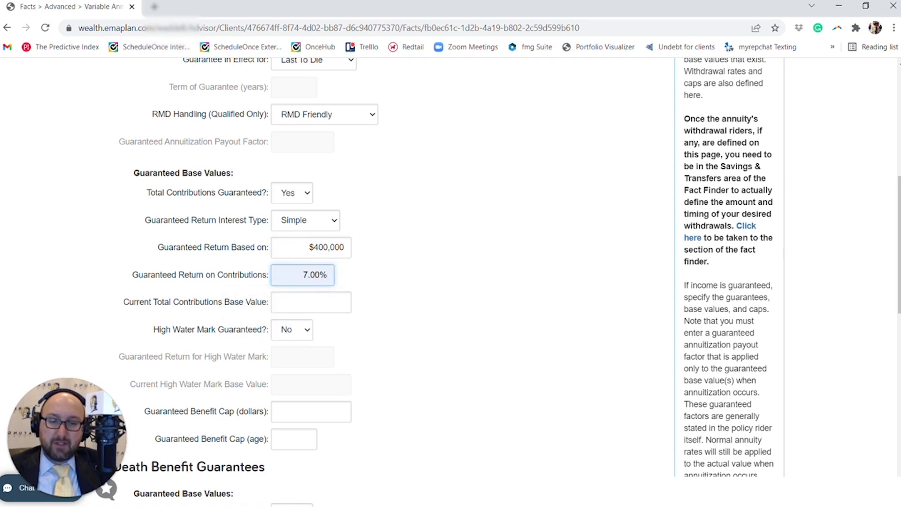
{"action": "left_click", "coordinate": [310, 303]}
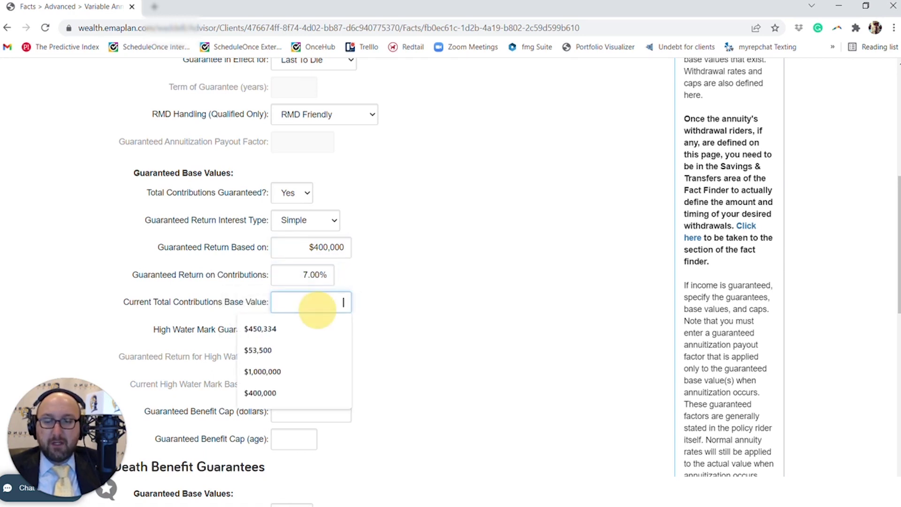
{"action": "left_click", "coordinate": [284, 392]}
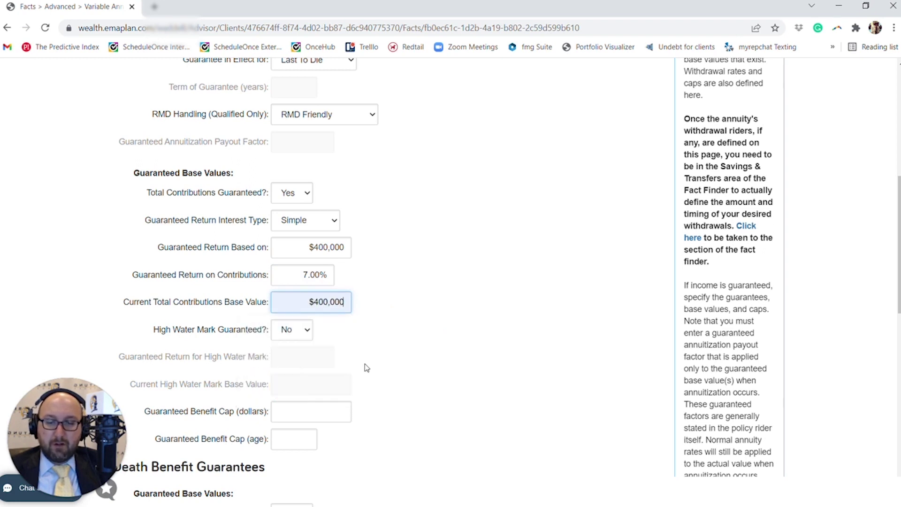
Step: Set High Water Mark Guaranteed to Yes and enter 400000 as the current high water mark base value
{"action": "scroll", "coordinate": [298, 301], "scroll_direction": "down", "scroll_amount": 1}
{"action": "left_click", "coordinate": [302, 278]}
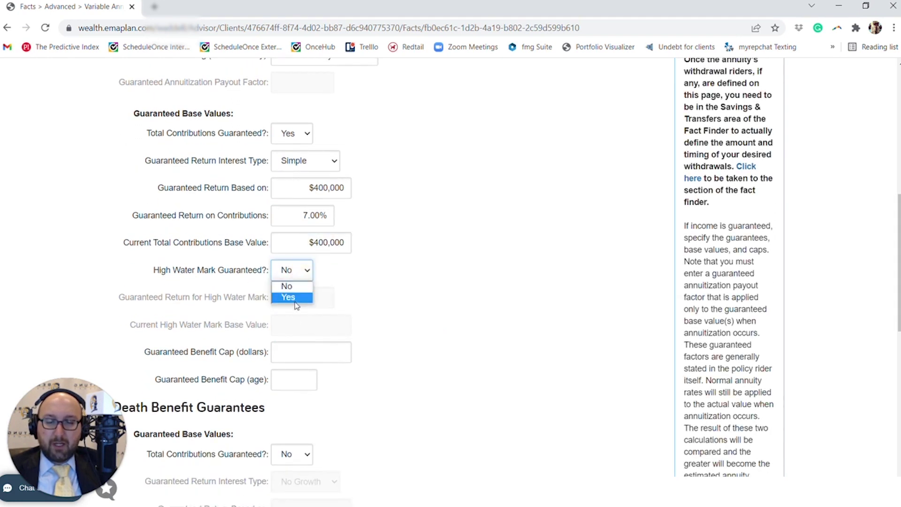
{"action": "left_click", "coordinate": [291, 295]}
{"action": "left_click", "coordinate": [294, 300]}
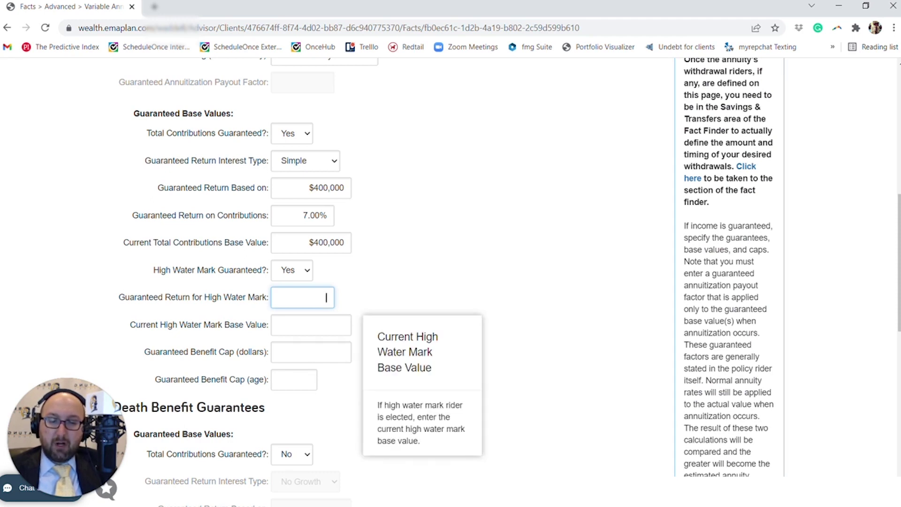
{"action": "left_click", "coordinate": [339, 327]}
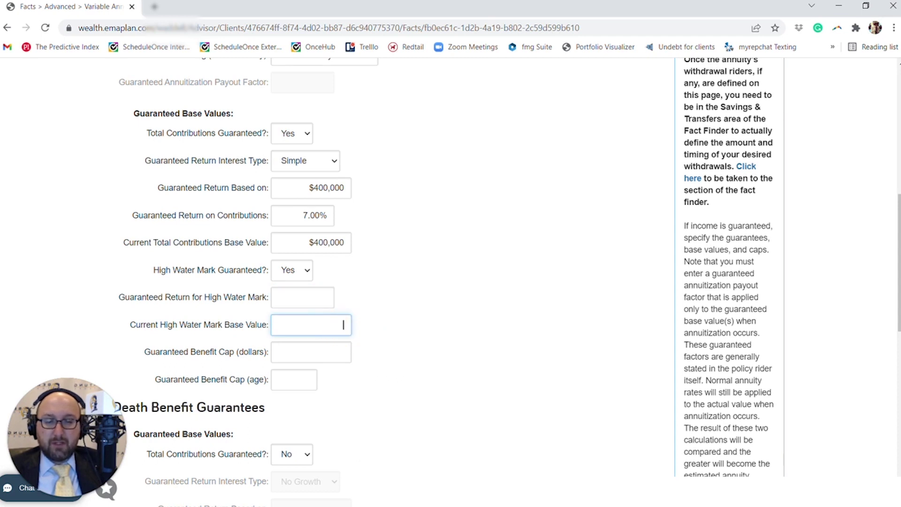
{"action": "type", "text": "400000"}
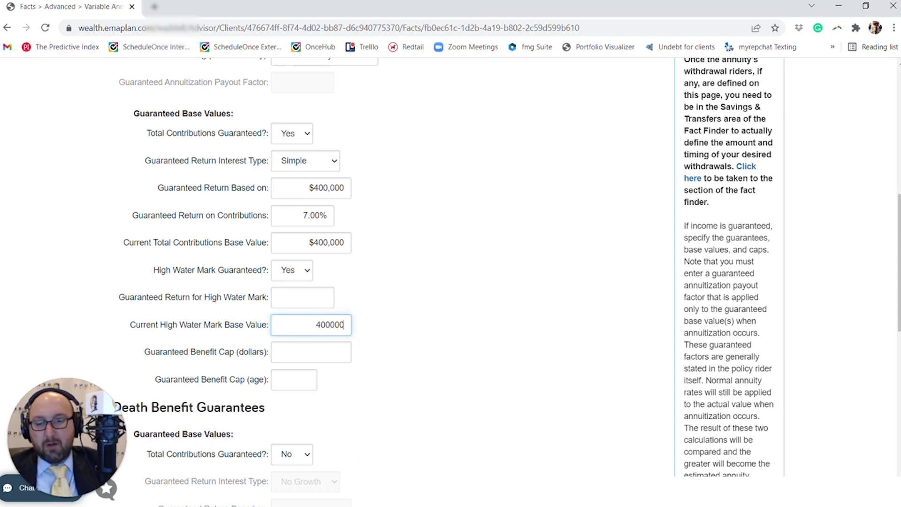
{"action": "left_click", "coordinate": [424, 359]}
Step: Set the guaranteed benefit cap in dollars to $800,000 for the withdrawal guarantees, leaving the age cap blank
{"action": "left_click", "coordinate": [342, 352]}
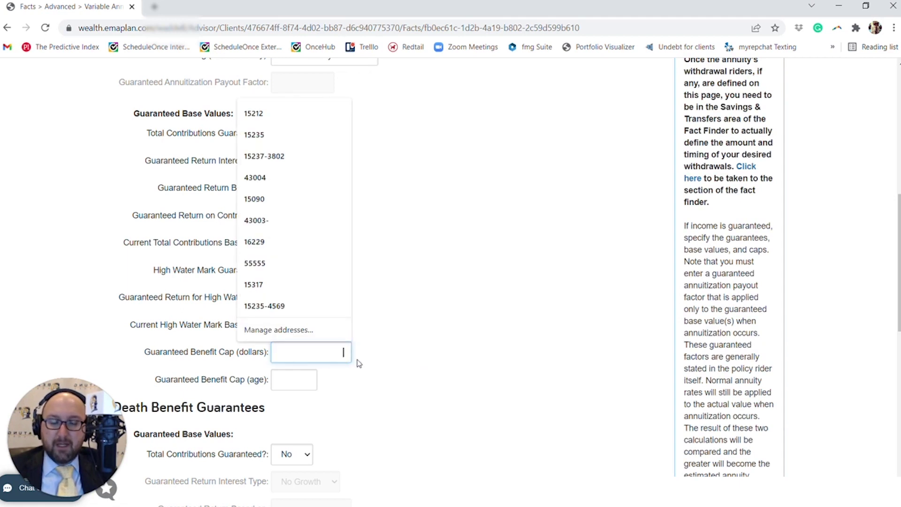
{"action": "type", "text": "800000"}
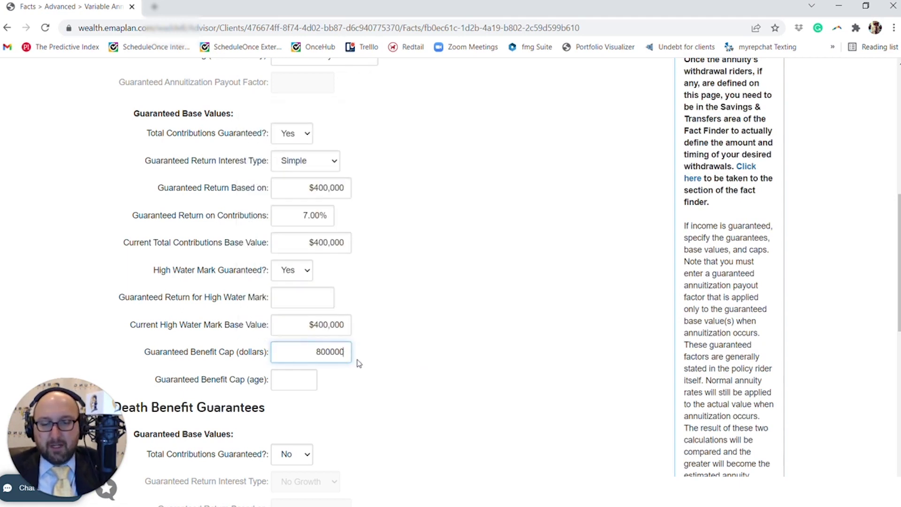
{"action": "key", "text": "Tab"}
{"action": "left_click", "coordinate": [289, 383]}
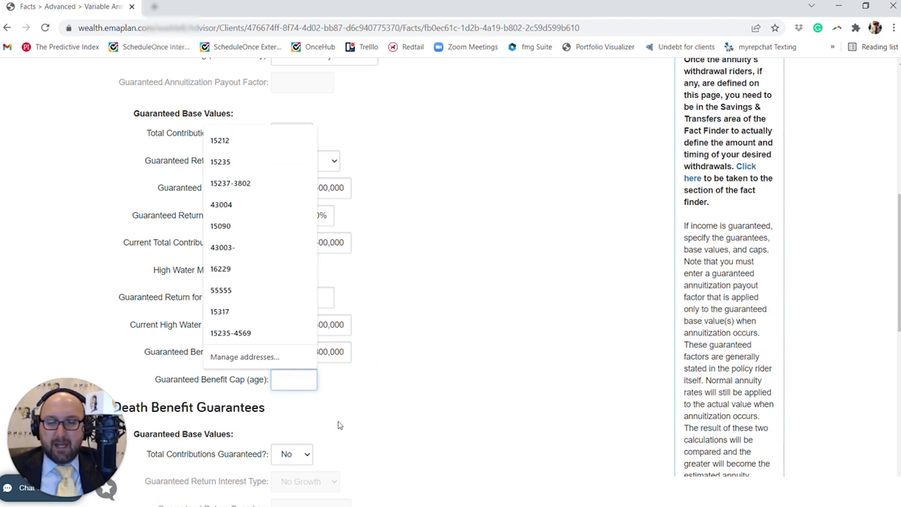
{"action": "left_click", "coordinate": [364, 408]}
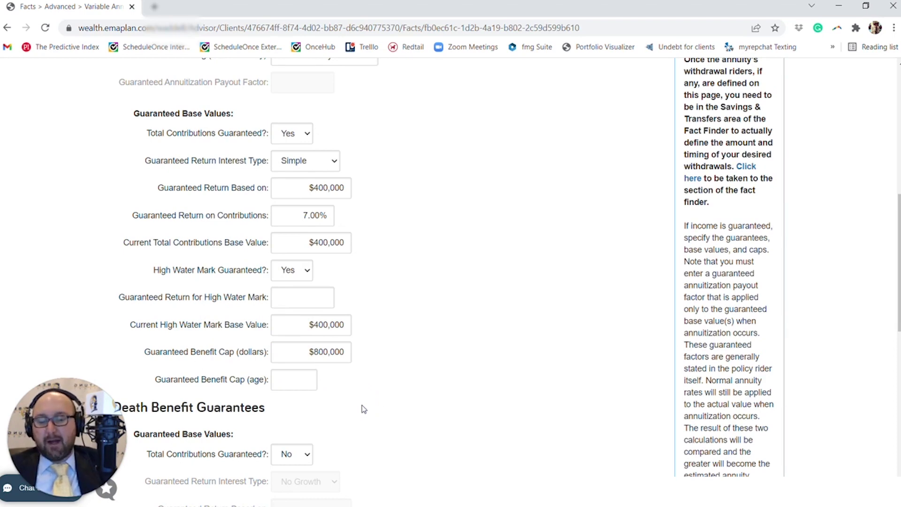
{"action": "scroll", "coordinate": [322, 487], "scroll_direction": "down", "scroll_amount": 2}
{"action": "scroll", "coordinate": [322, 487], "scroll_direction": "down", "scroll_amount": 4}
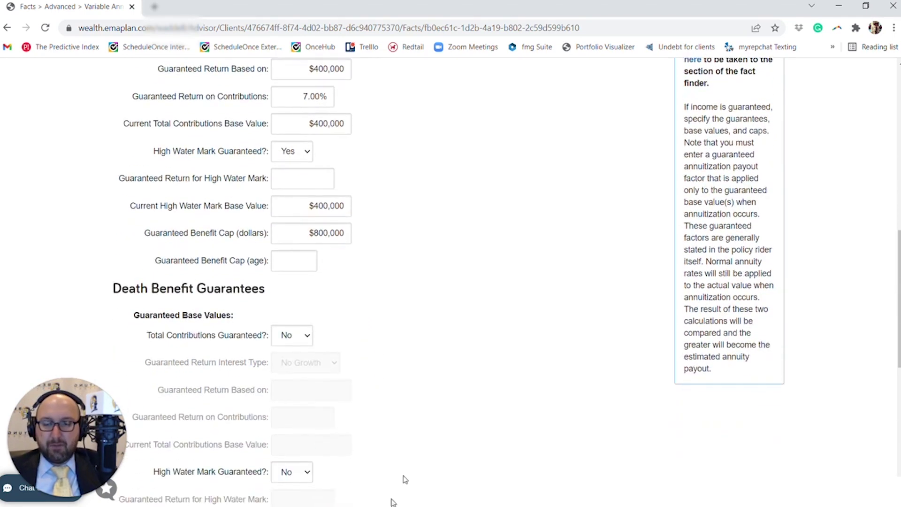
{"action": "left_click", "coordinate": [297, 218]}
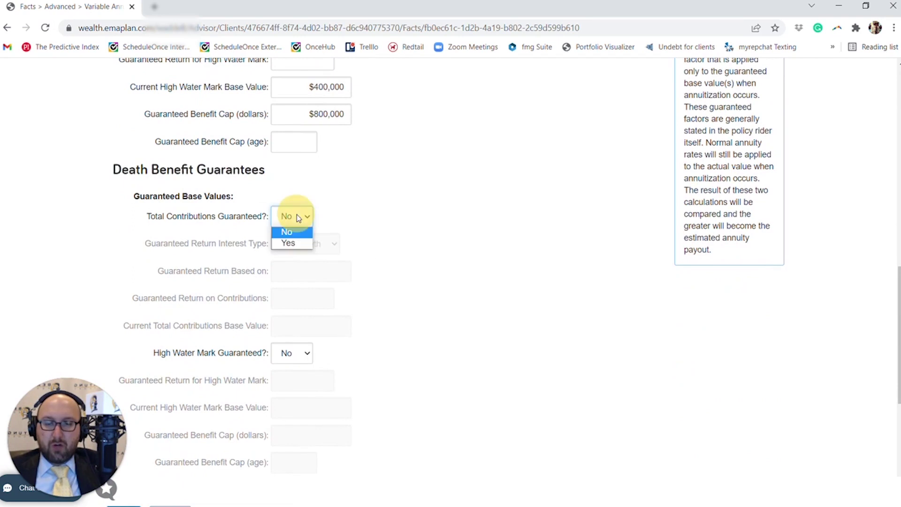
{"action": "left_click", "coordinate": [298, 244]}
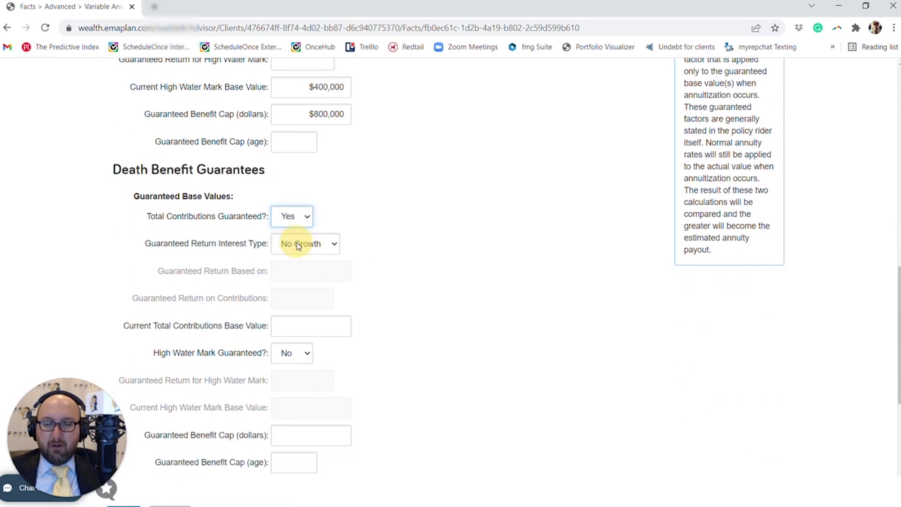
{"action": "left_click", "coordinate": [297, 248]}
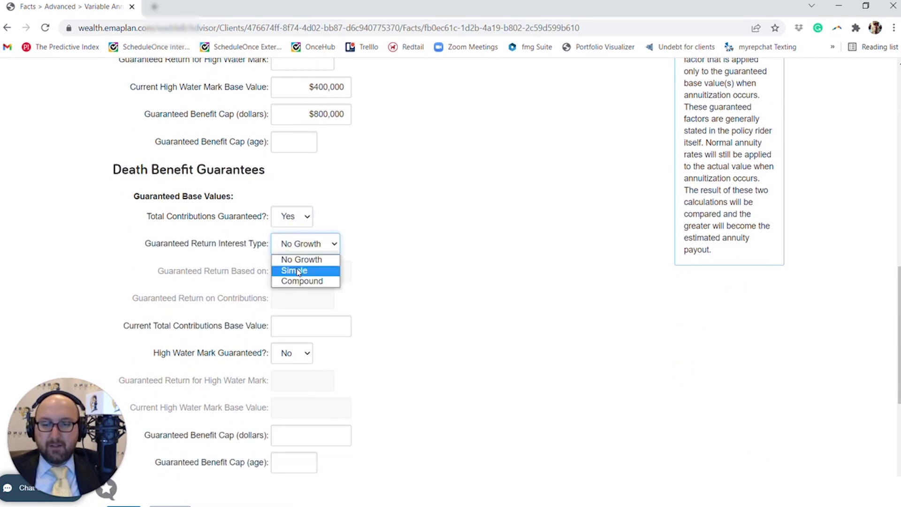
{"action": "left_click", "coordinate": [296, 244]}
{"action": "left_click", "coordinate": [293, 217]}
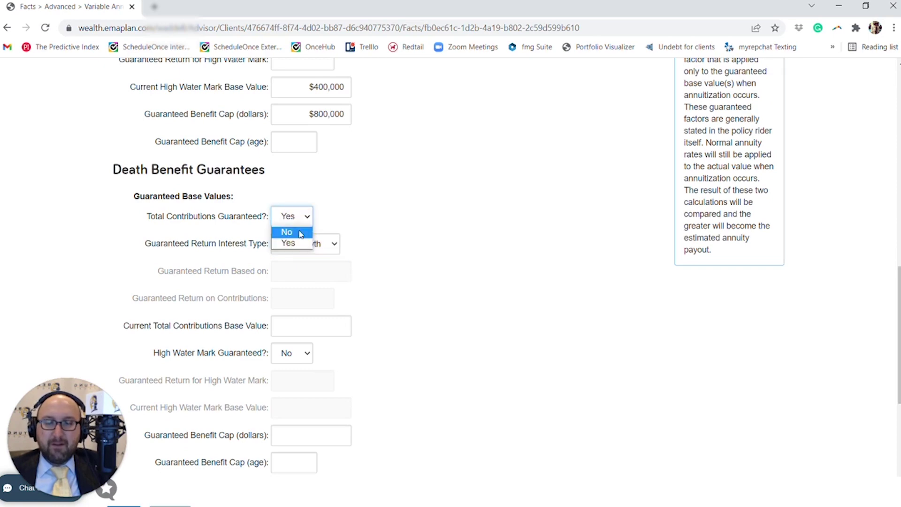
{"action": "left_click", "coordinate": [301, 233]}
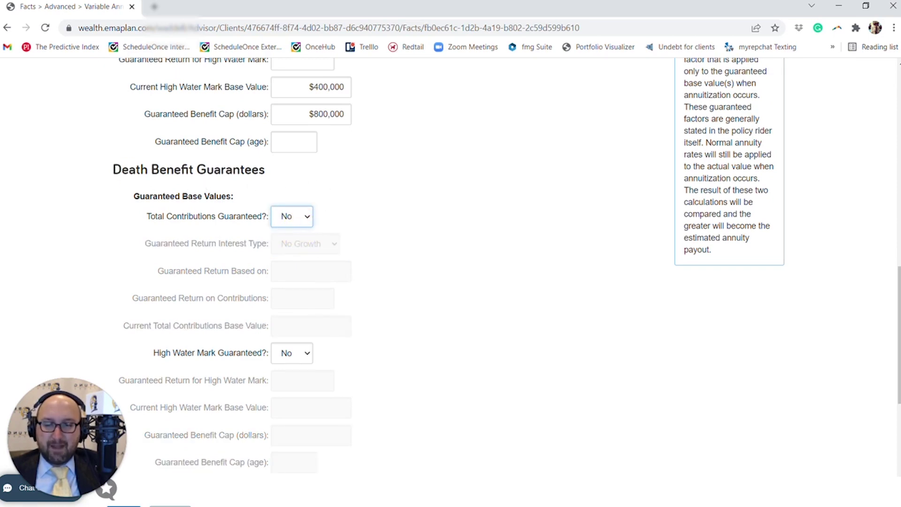
Step: Review the withdrawal and death benefit guarantees and save the annuity's guarantee settings
{"action": "left_click_drag", "start_coordinate": [122, 170], "coordinate": [265, 169]}
{"action": "scroll", "coordinate": [204, 281], "scroll_direction": "up", "scroll_amount": 3}
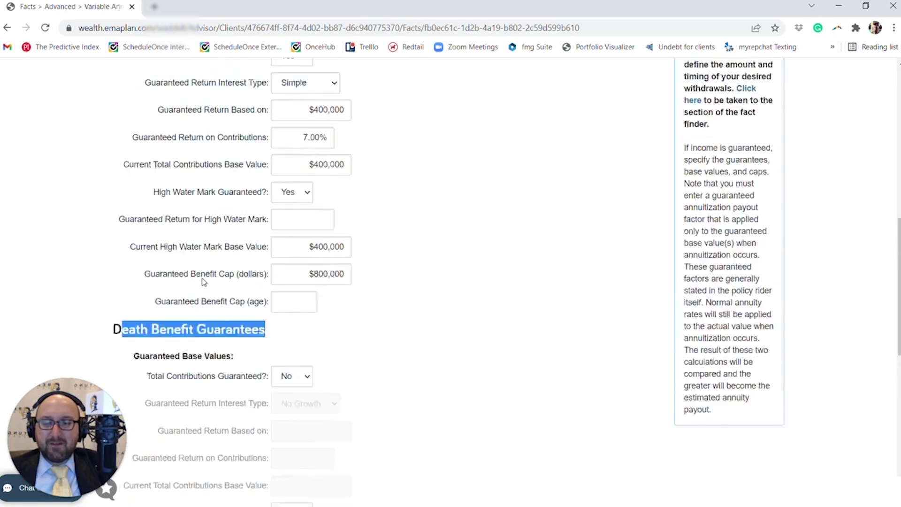
{"action": "scroll", "coordinate": [204, 281], "scroll_direction": "down", "scroll_amount": 2}
{"action": "scroll", "coordinate": [204, 280], "scroll_direction": "up", "scroll_amount": 6}
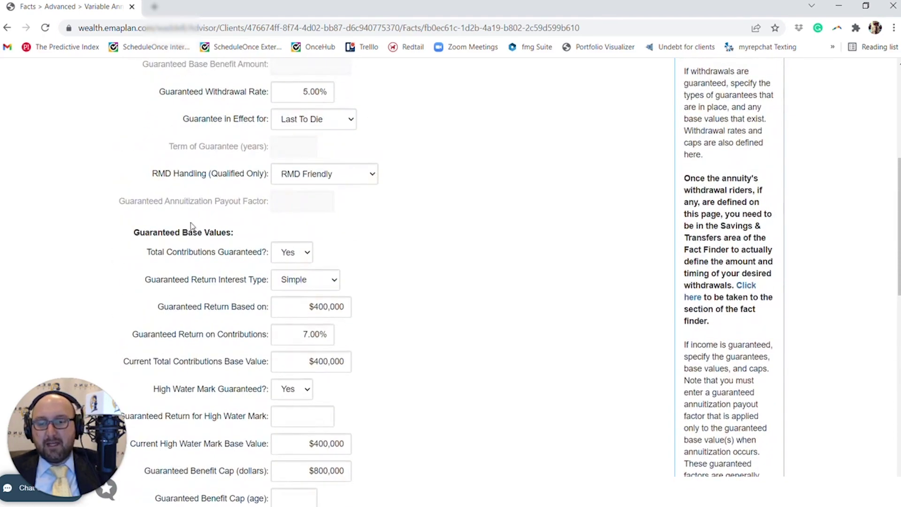
{"action": "scroll", "coordinate": [191, 226], "scroll_direction": "down", "scroll_amount": 9}
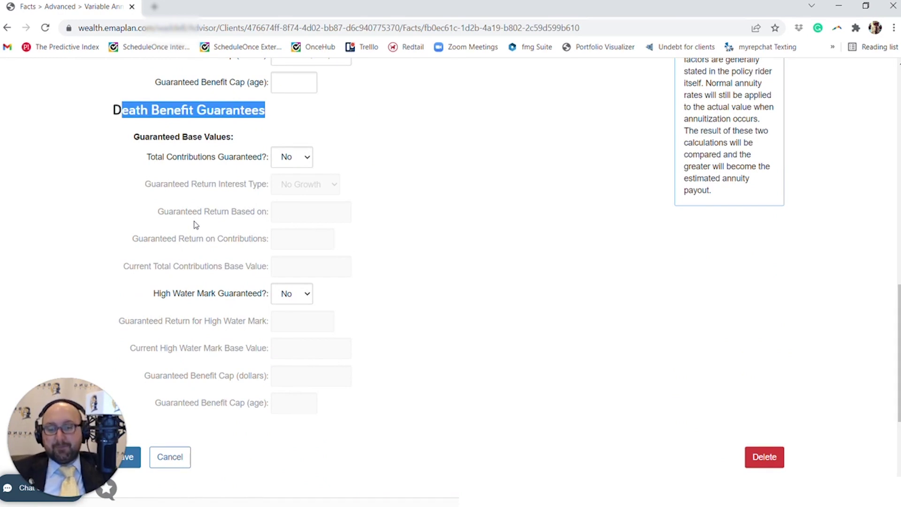
{"action": "scroll", "coordinate": [196, 225], "scroll_direction": "down", "scroll_amount": 3}
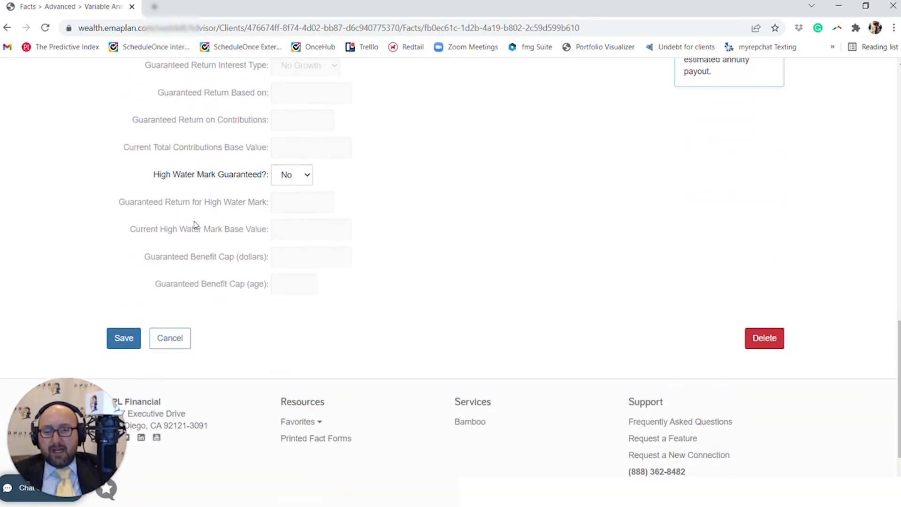
{"action": "left_click", "coordinate": [120, 335]}
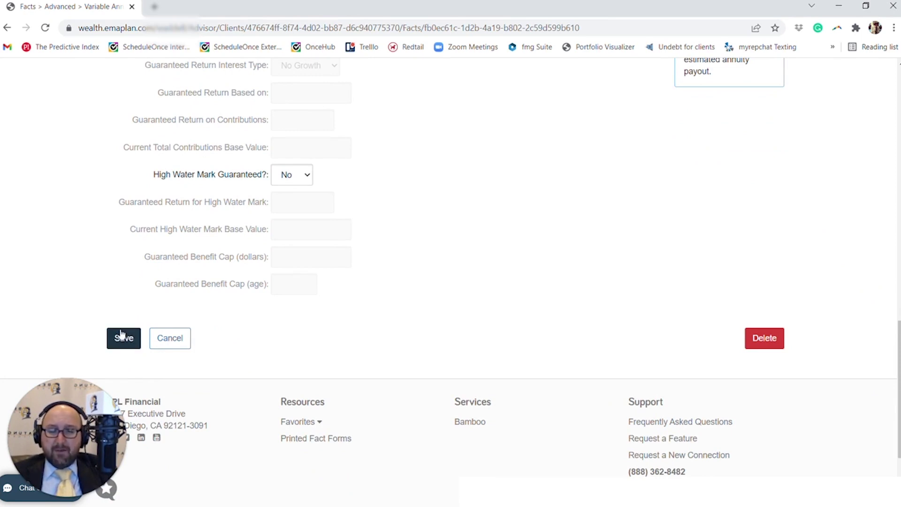
{"action": "left_click", "coordinate": [122, 333]}
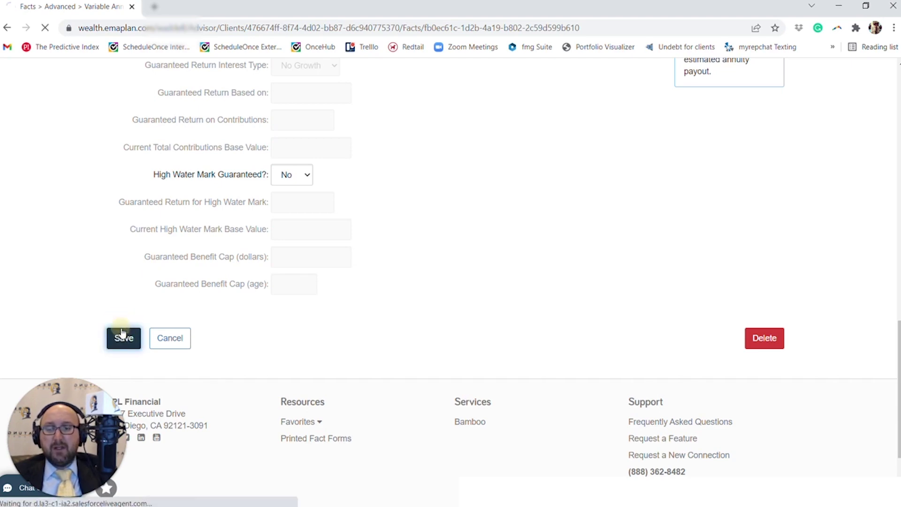
{"action": "scroll", "coordinate": [121, 333], "scroll_direction": "up", "scroll_amount": 5}
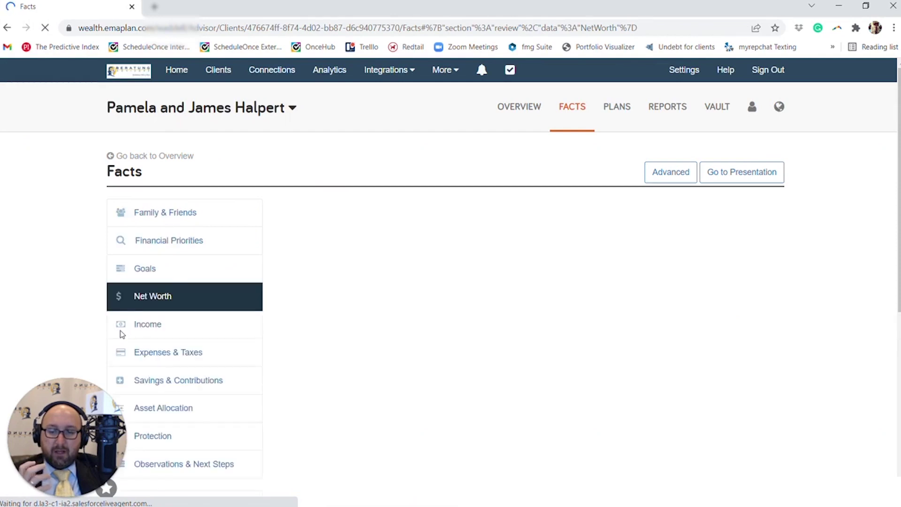
Step: Examine the Jackson National Variable Annuity's advanced basic details from the net worth list and return to the facts
{"action": "scroll", "coordinate": [121, 333], "scroll_direction": "down", "scroll_amount": 3}
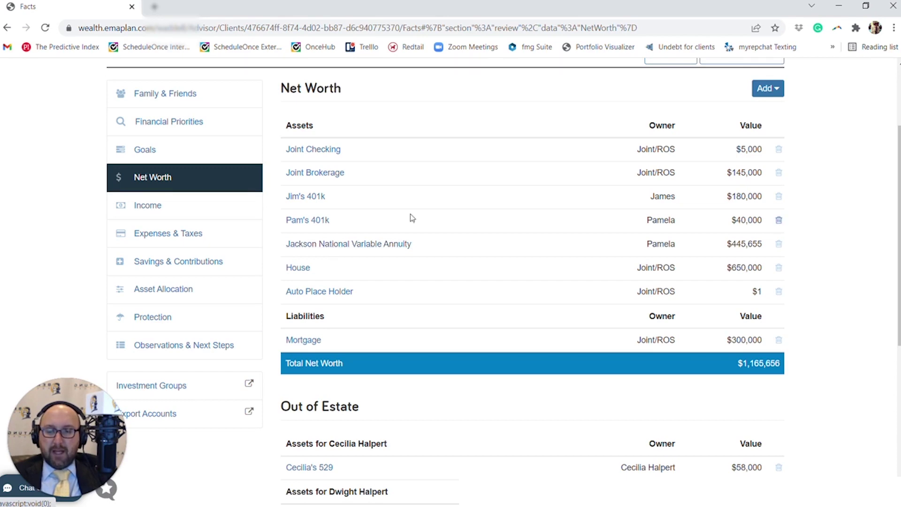
{"action": "scroll", "coordinate": [410, 217], "scroll_direction": "up", "scroll_amount": 3}
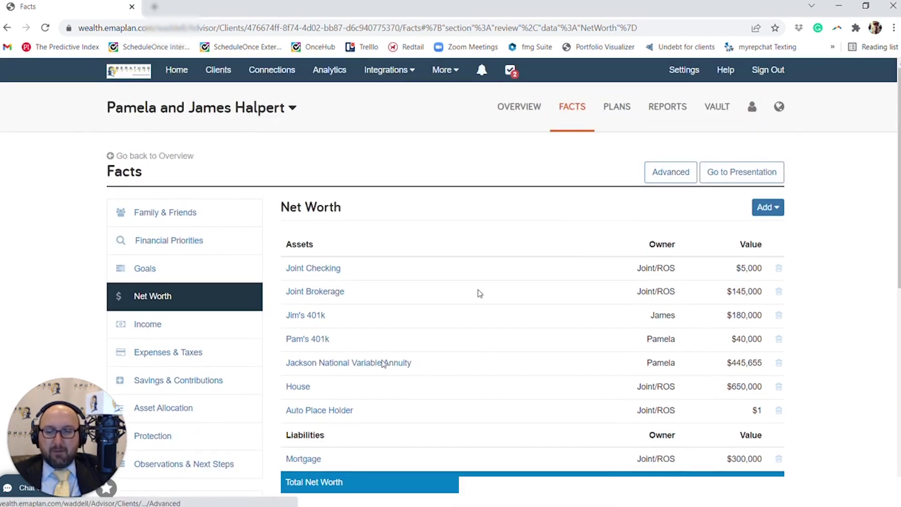
{"action": "left_click", "coordinate": [331, 366]}
{"action": "left_click", "coordinate": [332, 368]}
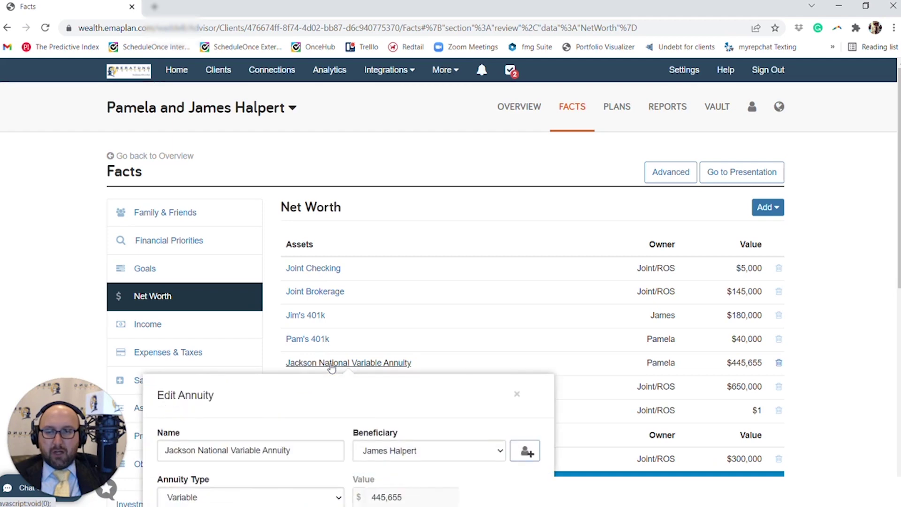
{"action": "scroll", "coordinate": [332, 366], "scroll_direction": "down", "scroll_amount": 5}
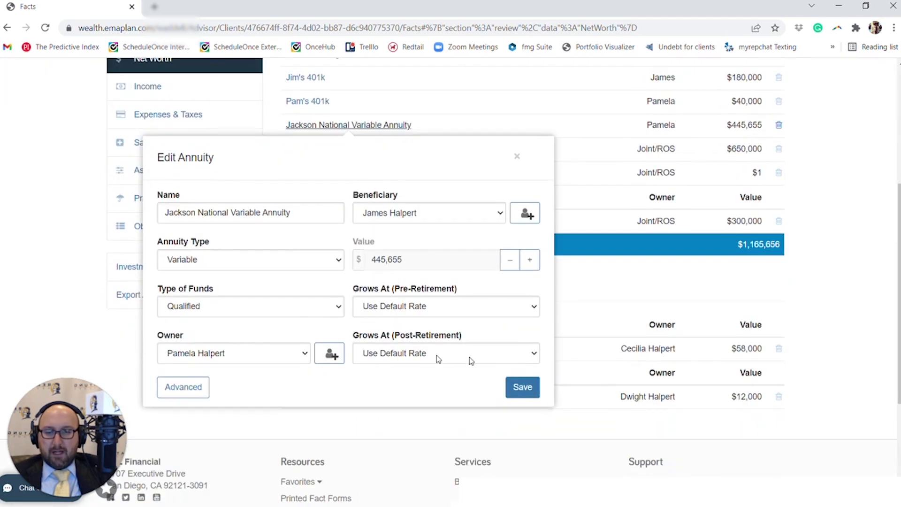
{"action": "left_click", "coordinate": [192, 394]}
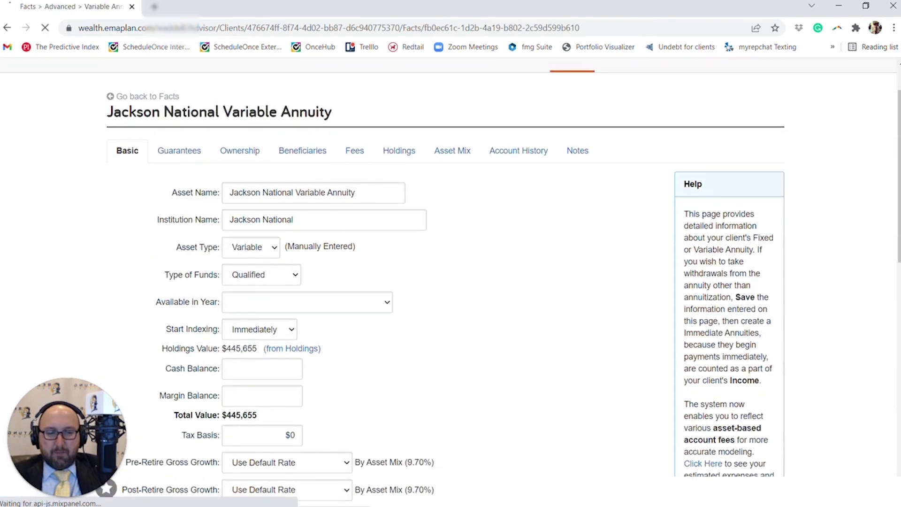
{"action": "scroll", "coordinate": [711, 350], "scroll_direction": "down", "scroll_amount": 1}
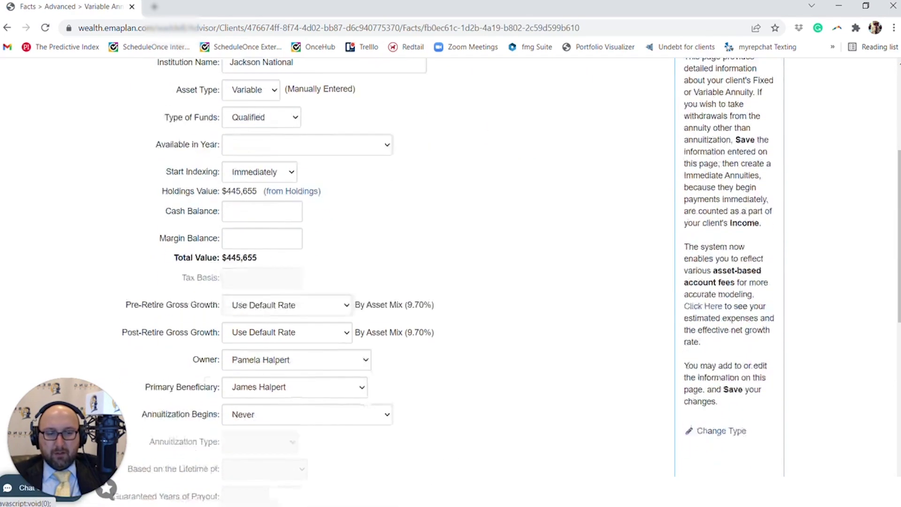
{"action": "scroll", "coordinate": [711, 350], "scroll_direction": "up", "scroll_amount": 3}
{"action": "left_click", "coordinate": [114, 99]}
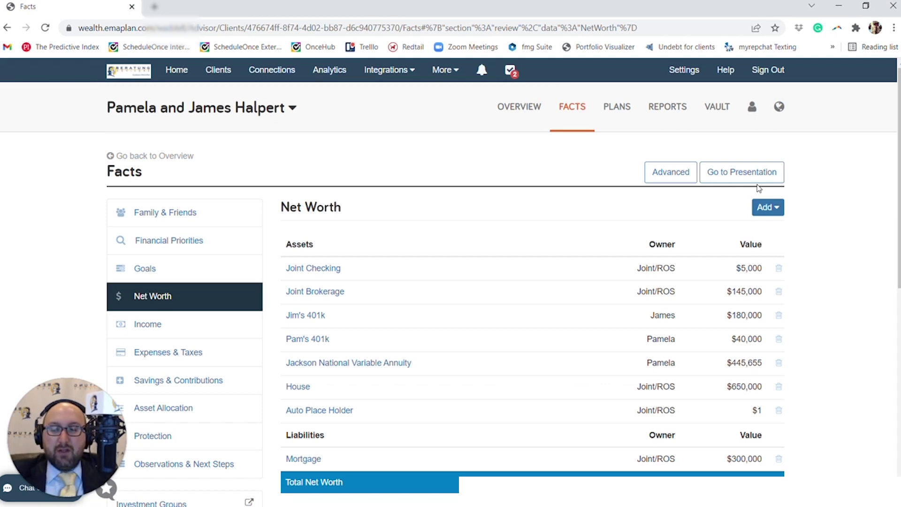
Step: Add a new transfer flow under Savings & Transfers in the advanced facts
{"action": "left_click", "coordinate": [671, 172]}
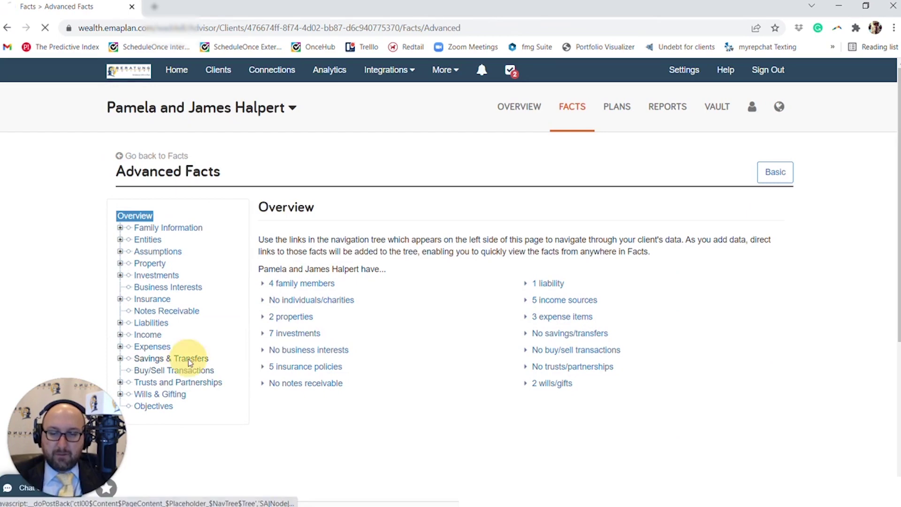
{"action": "left_click", "coordinate": [189, 360]}
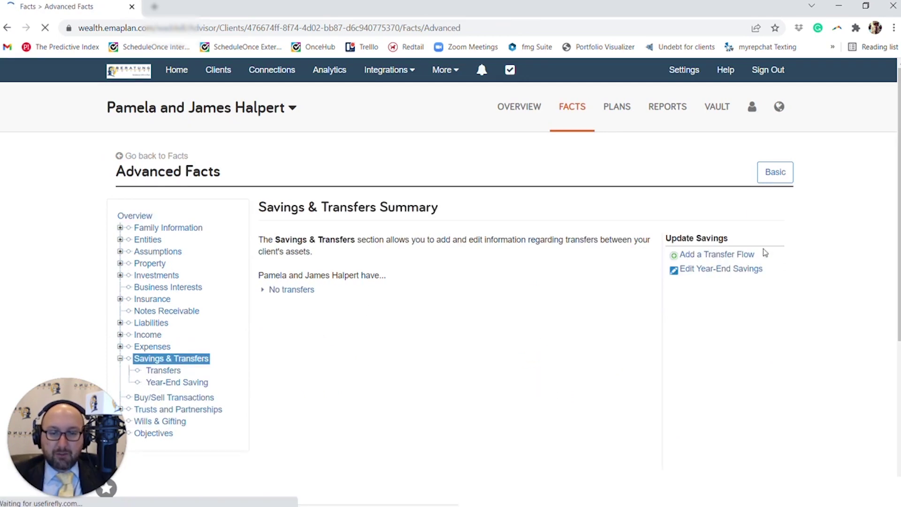
{"action": "left_click", "coordinate": [702, 254]}
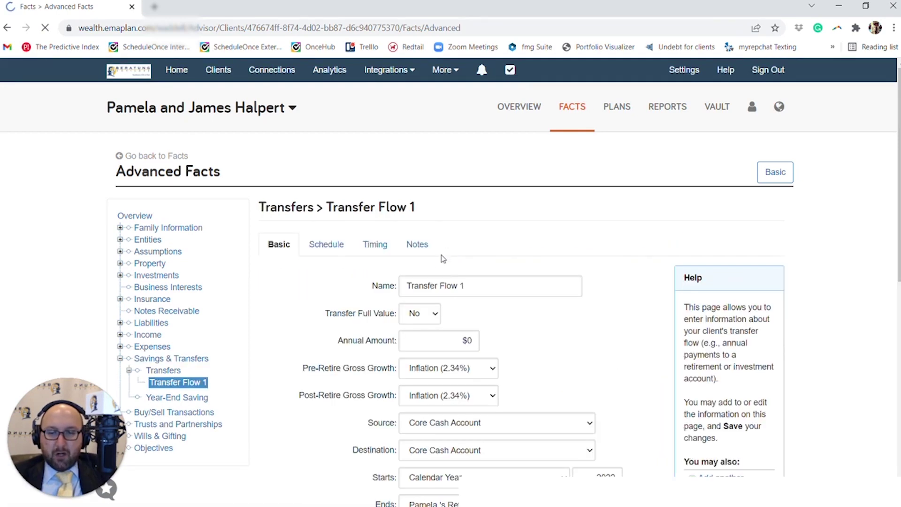
Step: Rename the new transfer flow as Income Rider on Annuity
{"action": "left_click", "coordinate": [396, 291]}
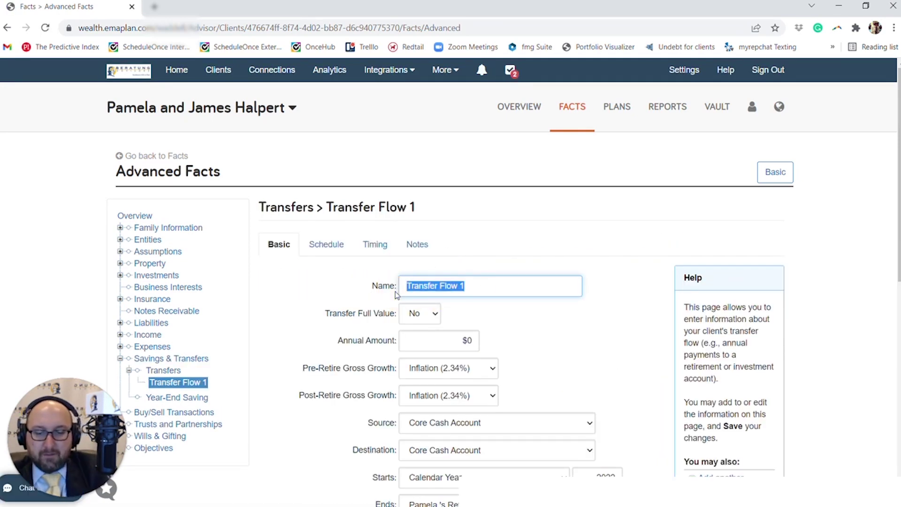
{"action": "type", "text": "INc"}
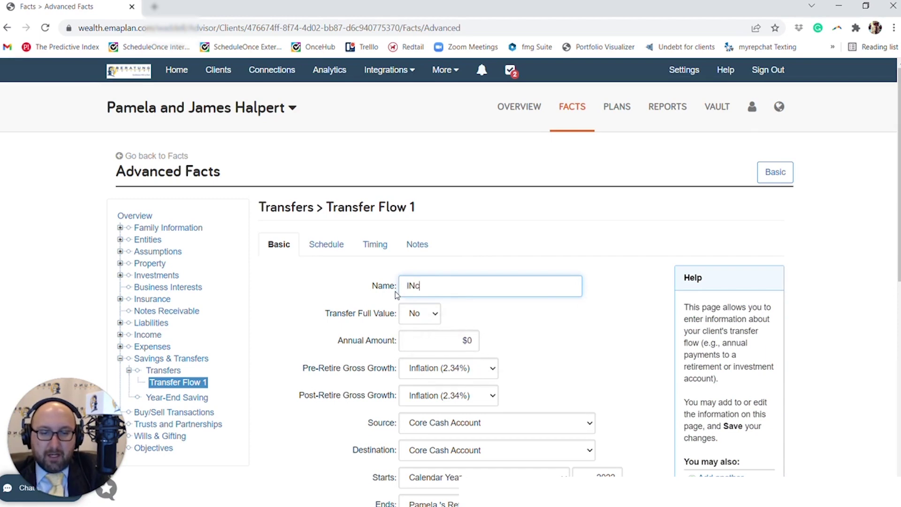
{"action": "key", "text": "BackSpace"}
{"action": "key", "text": "BackSpace"}
{"action": "type", "text": "ncome "}
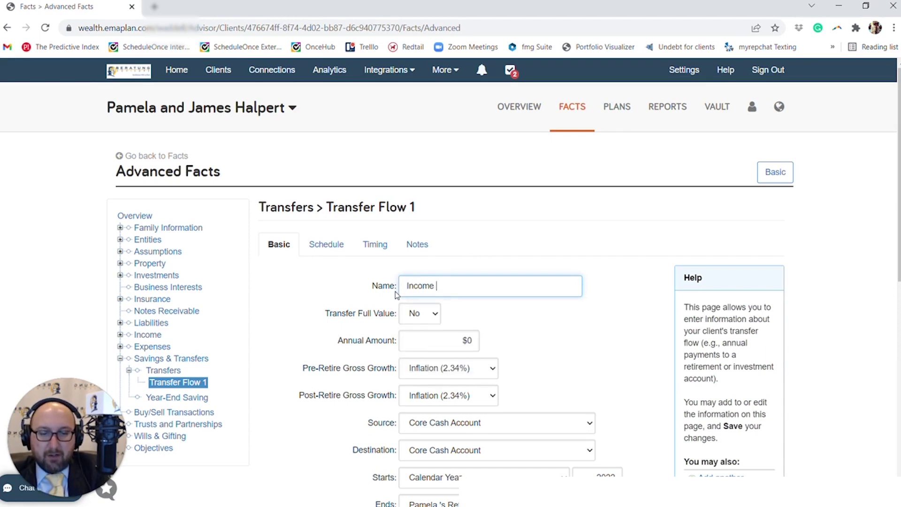
{"action": "type", "text": "Rider on Annuity"}
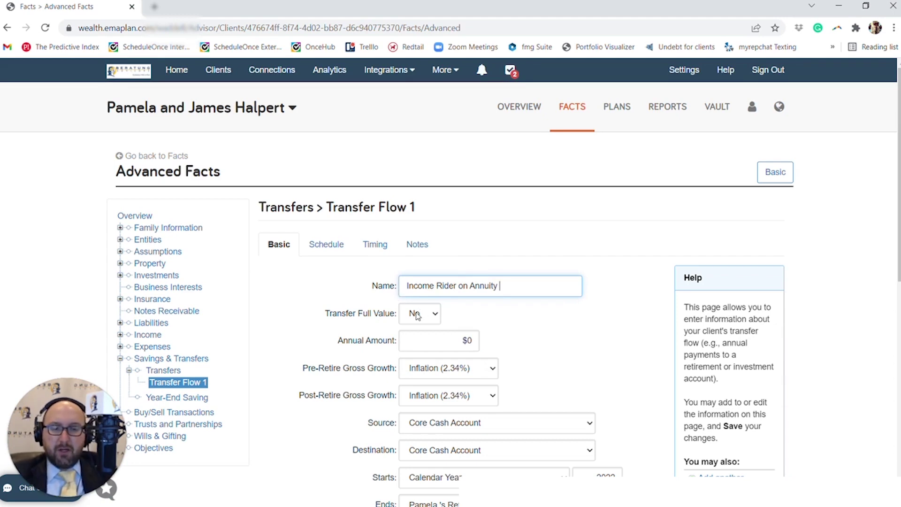
Step: Set Guaranteed Annuity Withdrawal to Yes for the transfer flow
{"action": "scroll", "coordinate": [415, 315], "scroll_direction": "down", "scroll_amount": 8}
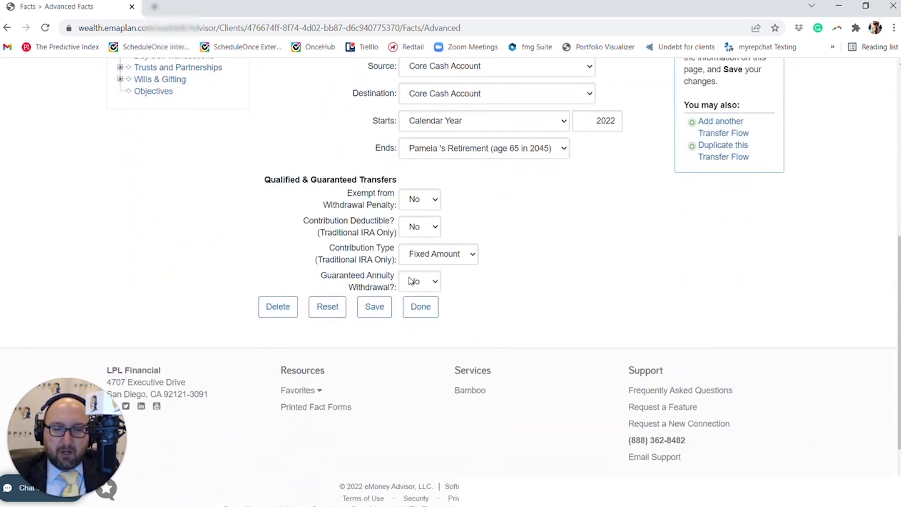
{"action": "left_click_drag", "start_coordinate": [323, 268], "coordinate": [372, 280]}
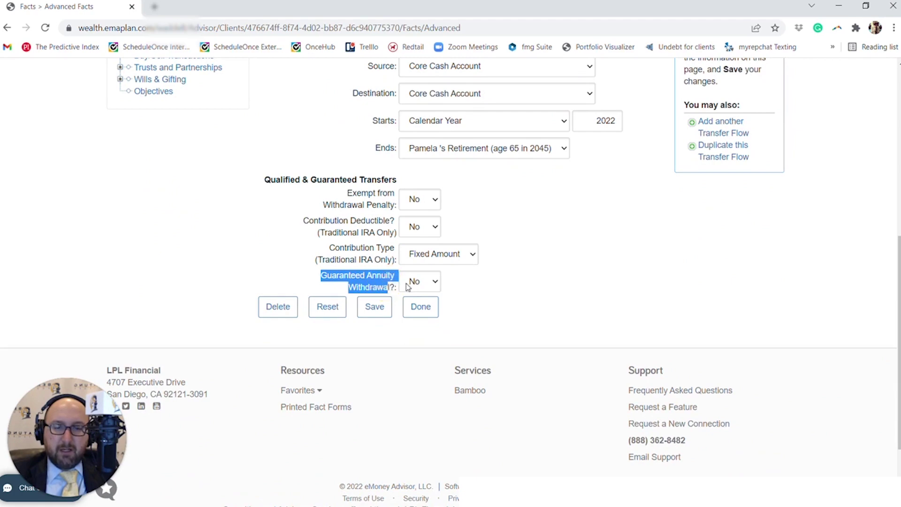
{"action": "left_click", "coordinate": [413, 284]}
{"action": "left_click", "coordinate": [406, 307]}
{"action": "scroll", "coordinate": [508, 333], "scroll_direction": "up", "scroll_amount": 4}
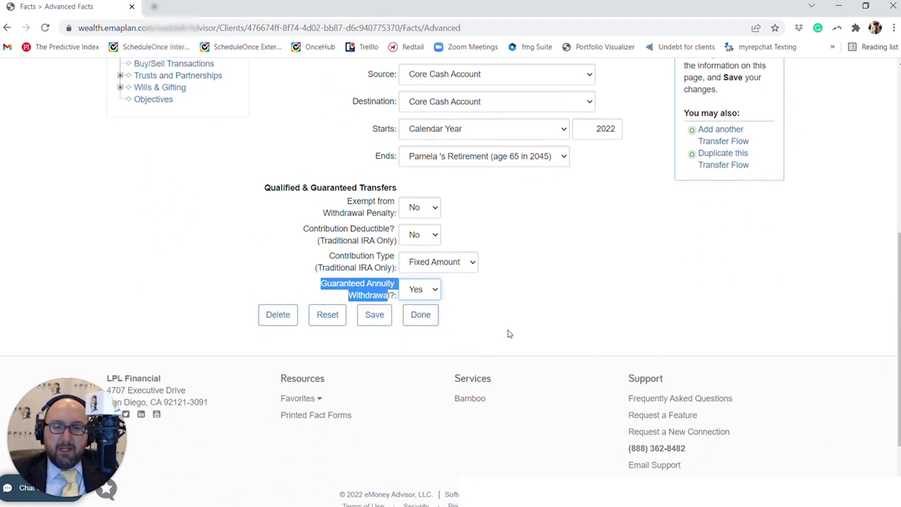
{"action": "scroll", "coordinate": [510, 334], "scroll_direction": "up", "scroll_amount": 4}
{"action": "scroll", "coordinate": [510, 334], "scroll_direction": "down", "scroll_amount": 4}
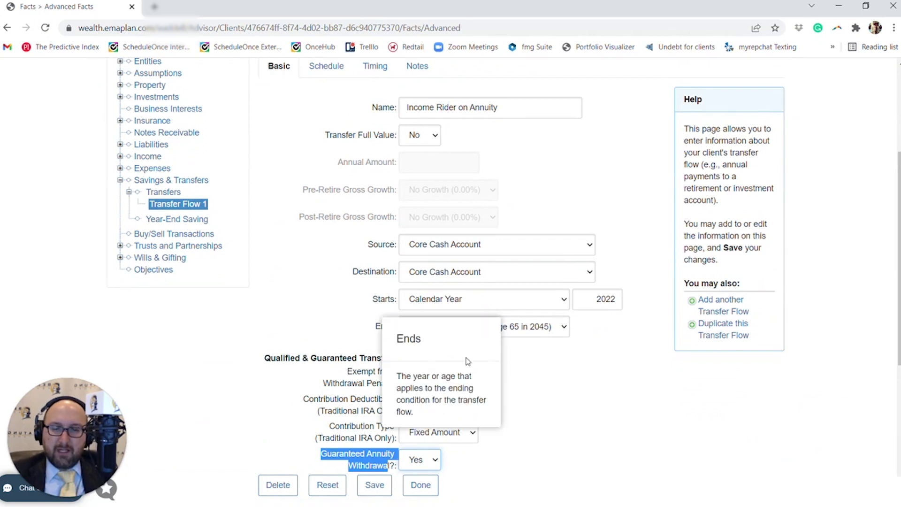
Step: Set the transfer flow's source to Jackson National Variable Annuity and keep Core Cash Account as its destination
{"action": "left_click", "coordinate": [446, 245]}
{"action": "left_click", "coordinate": [443, 271]}
{"action": "left_click", "coordinate": [444, 274]}
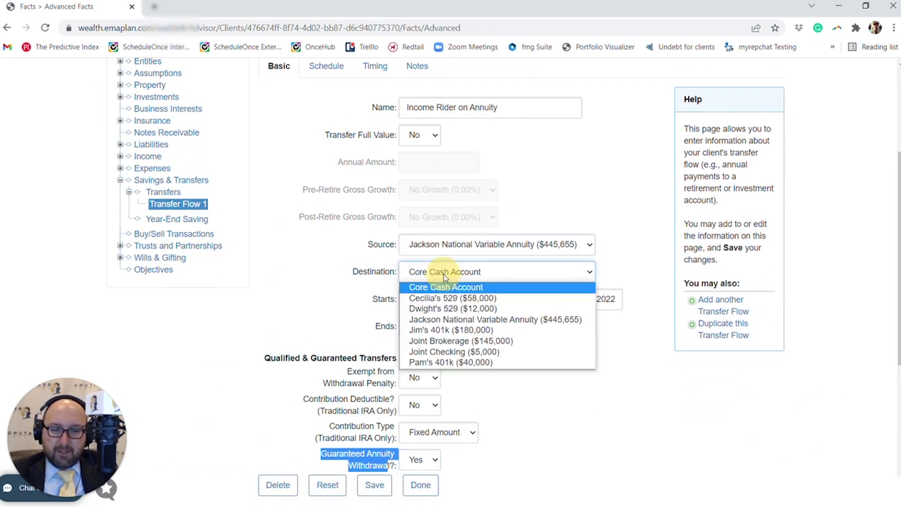
{"action": "left_click", "coordinate": [443, 274]}
Step: Start the transfer flow at the wife's retirement (age 65 in 2045) and end it At Second Death (2076)
{"action": "left_click", "coordinate": [551, 300]}
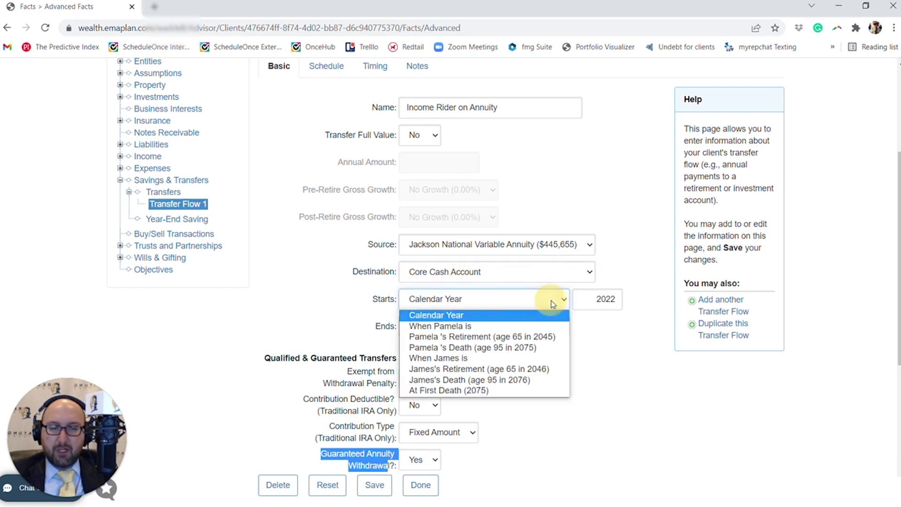
{"action": "left_click", "coordinate": [528, 337]}
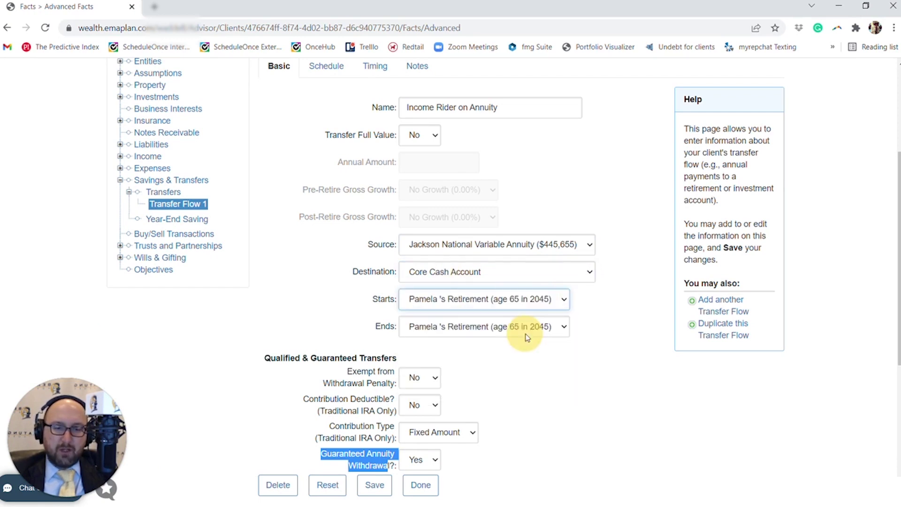
{"action": "left_click", "coordinate": [557, 327]}
{"action": "left_click", "coordinate": [467, 438]}
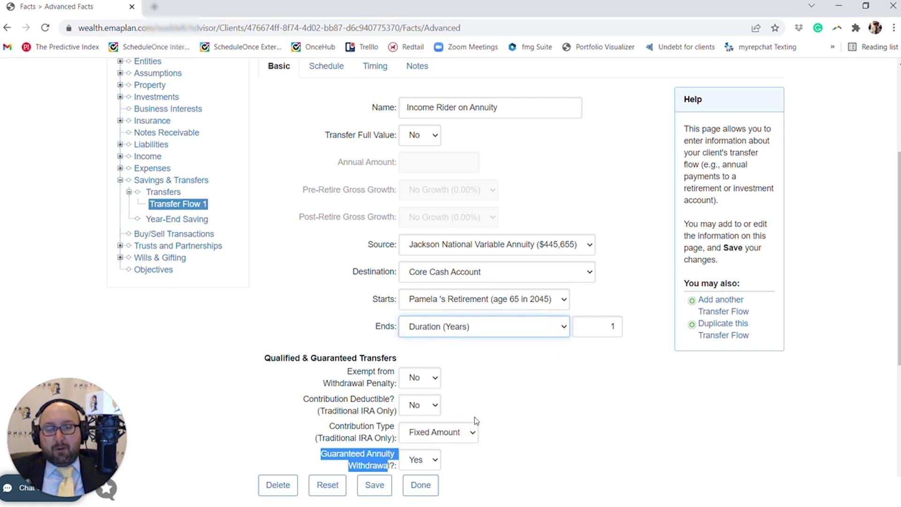
{"action": "left_click", "coordinate": [476, 329]}
{"action": "left_click", "coordinate": [460, 429]}
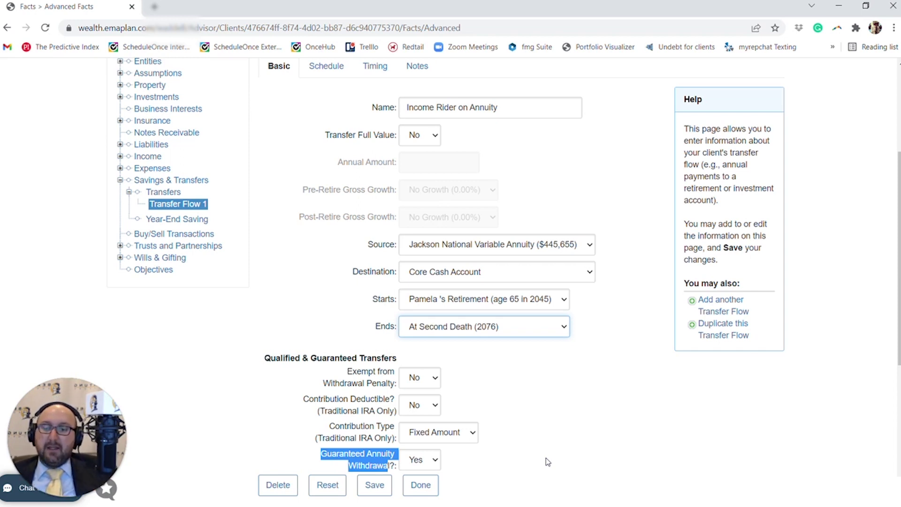
Step: Review the Income Rider on Annuity transfer flow settings and save them
{"action": "scroll", "coordinate": [546, 458], "scroll_direction": "down", "scroll_amount": 1}
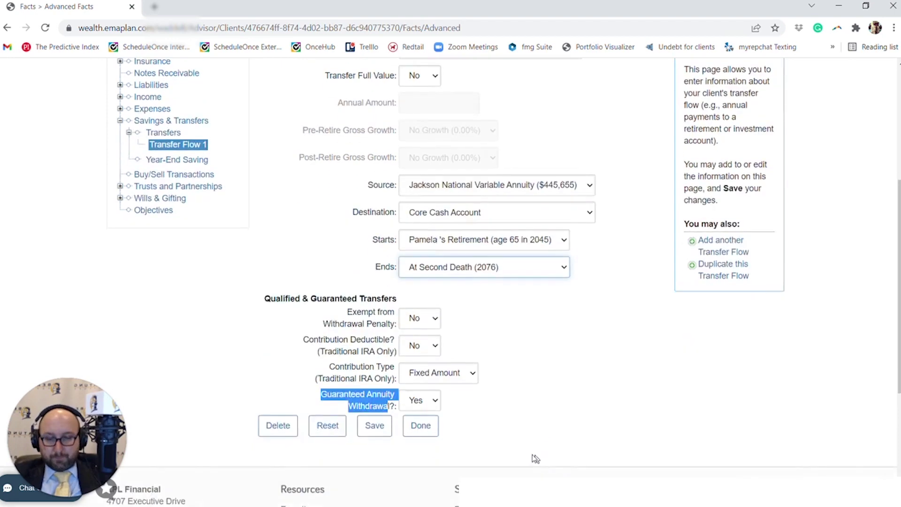
{"action": "scroll", "coordinate": [500, 290], "scroll_direction": "up", "scroll_amount": 3}
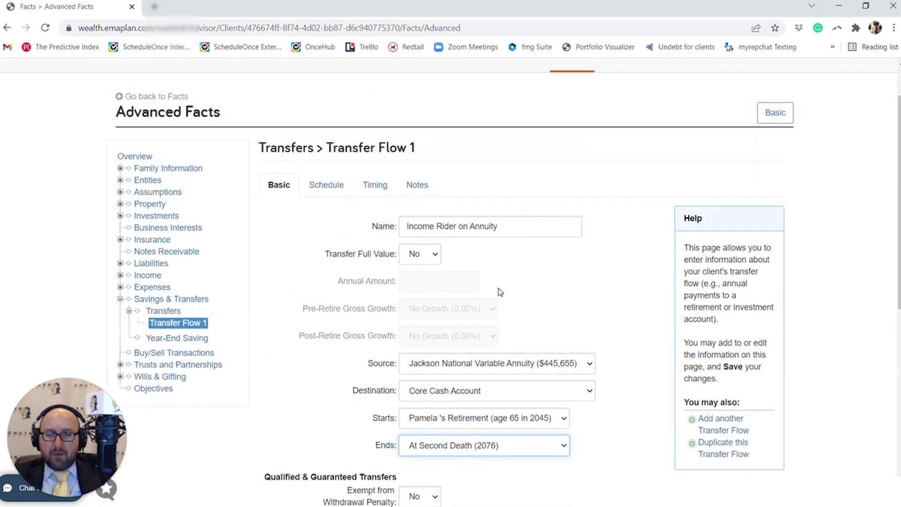
{"action": "scroll", "coordinate": [499, 291], "scroll_direction": "down", "scroll_amount": 7}
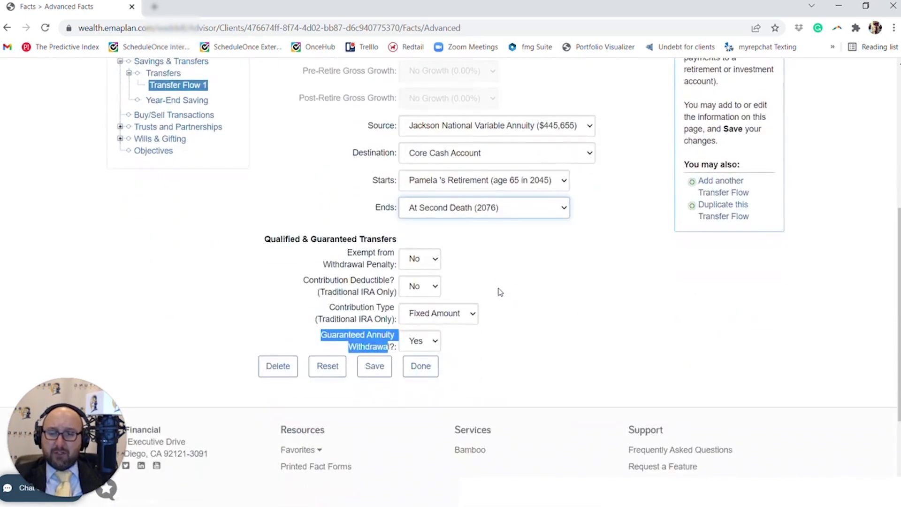
{"action": "left_click", "coordinate": [383, 251]}
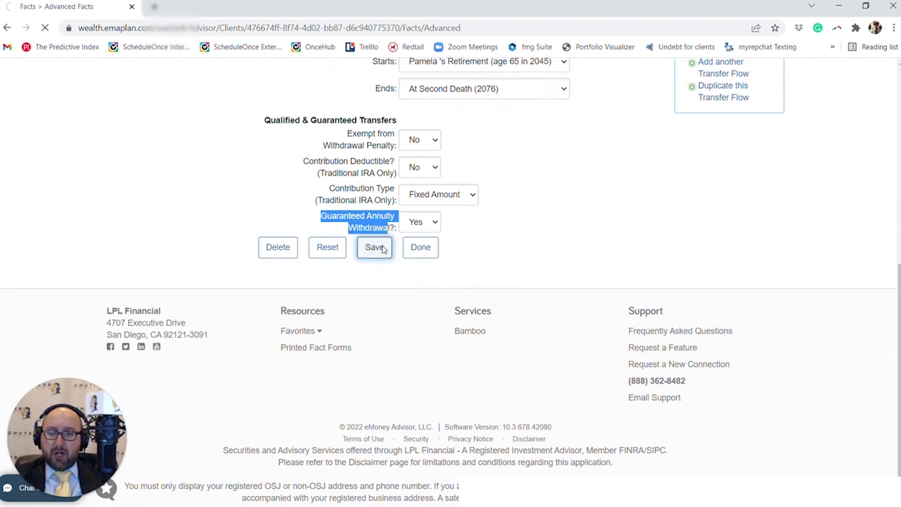
{"action": "scroll", "coordinate": [383, 250], "scroll_direction": "up", "scroll_amount": 8}
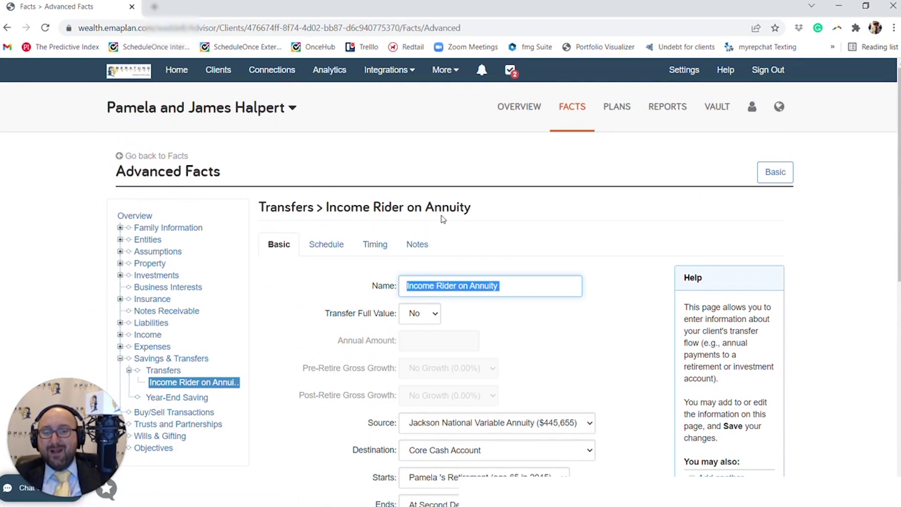
Step: Open the Cash Flow report from the client's reports and review its charts with Base Facts shown
{"action": "left_click", "coordinate": [661, 114]}
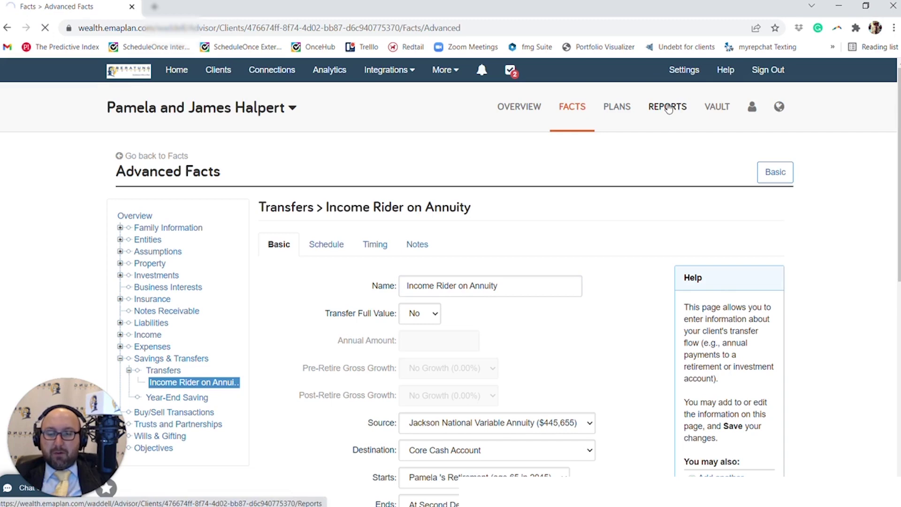
{"action": "left_click", "coordinate": [617, 282]}
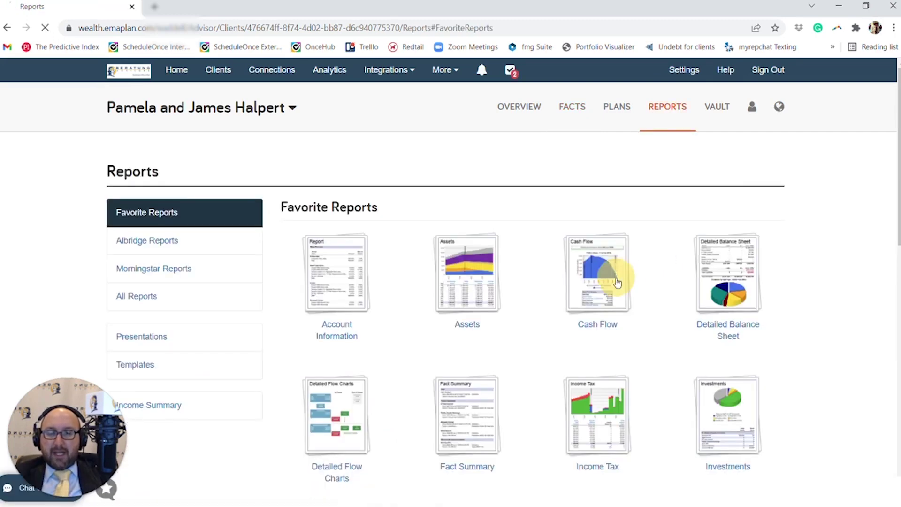
{"action": "scroll", "coordinate": [617, 282], "scroll_direction": "down", "scroll_amount": 4}
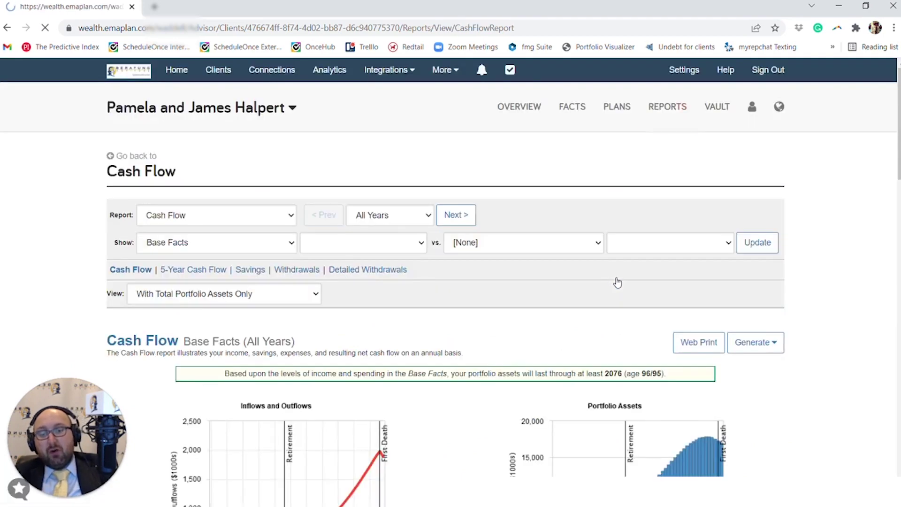
{"action": "scroll", "coordinate": [618, 282], "scroll_direction": "down", "scroll_amount": 4}
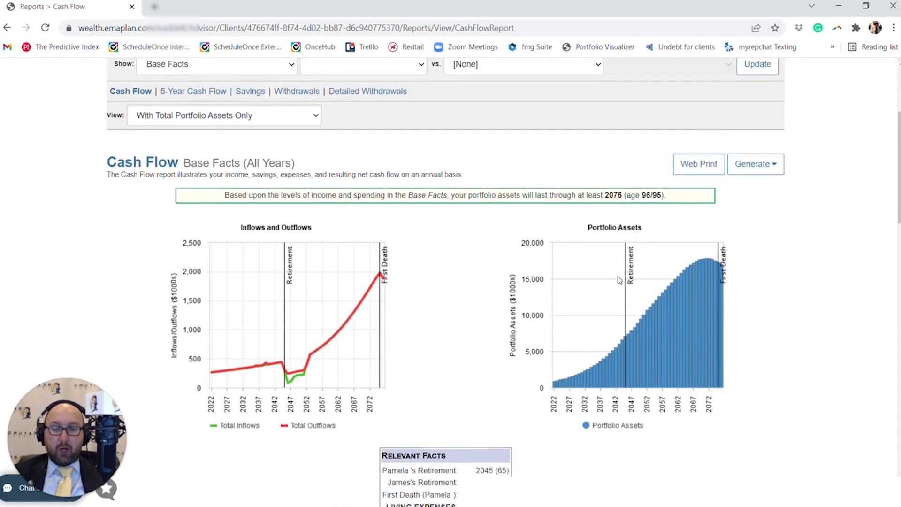
{"action": "scroll", "coordinate": [618, 276], "scroll_direction": "down", "scroll_amount": 2}
{"action": "scroll", "coordinate": [620, 263], "scroll_direction": "up", "scroll_amount": 5}
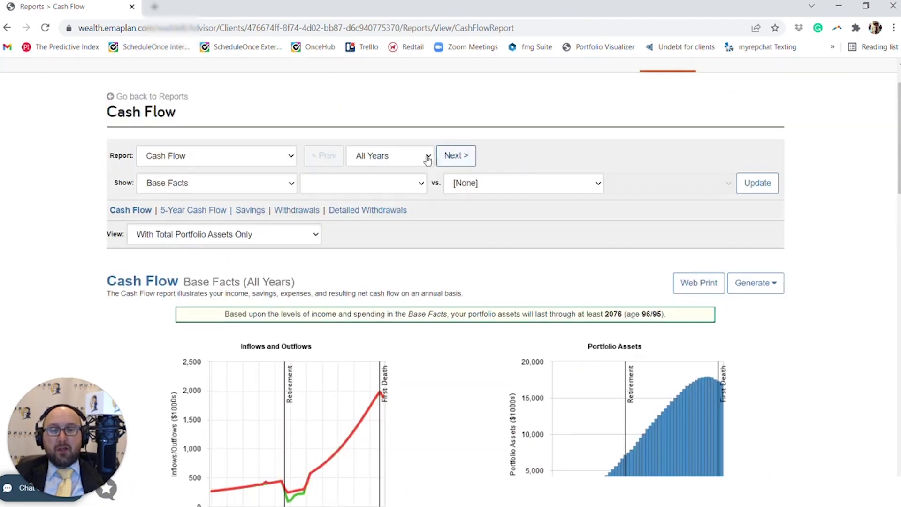
{"action": "left_click", "coordinate": [249, 184]}
{"action": "left_click", "coordinate": [244, 183]}
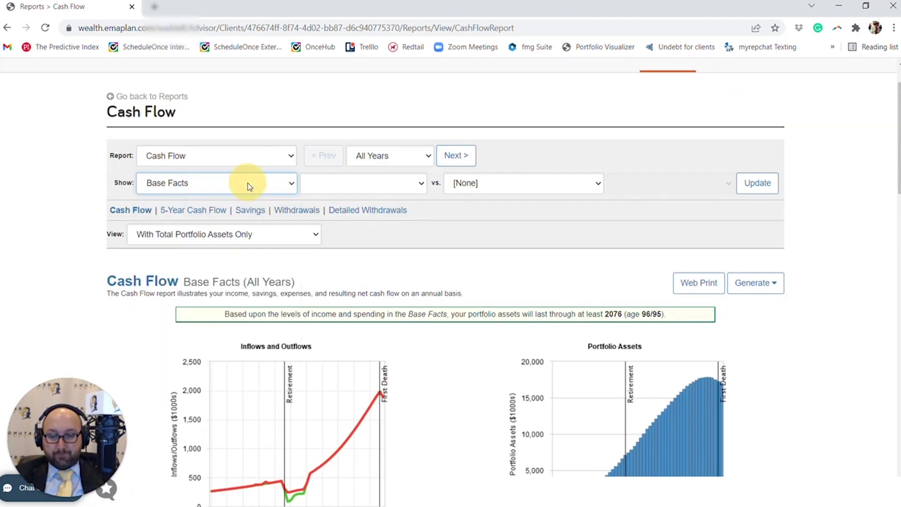
Step: Examine the Planned Distributions column of the yearly cash flow table around the 2045 retirement year
{"action": "scroll", "coordinate": [249, 187], "scroll_direction": "down", "scroll_amount": 10}
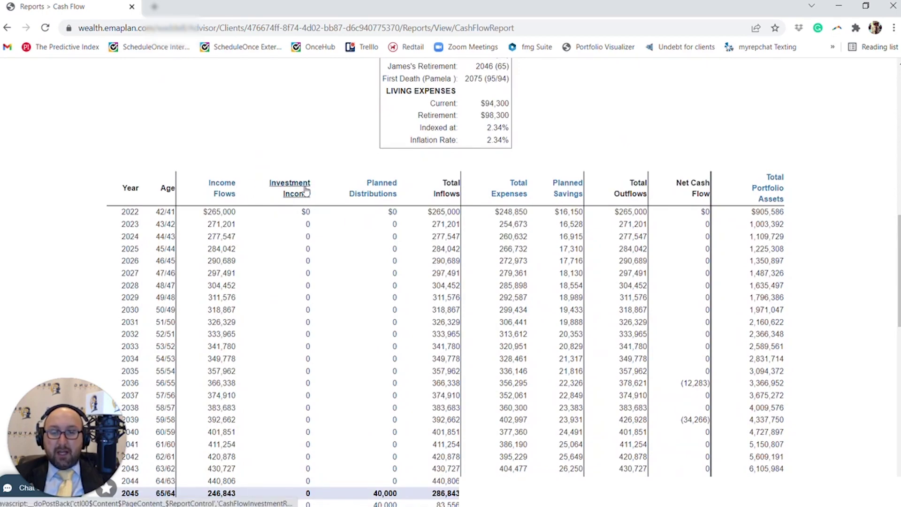
{"action": "scroll", "coordinate": [386, 198], "scroll_direction": "down", "scroll_amount": 7}
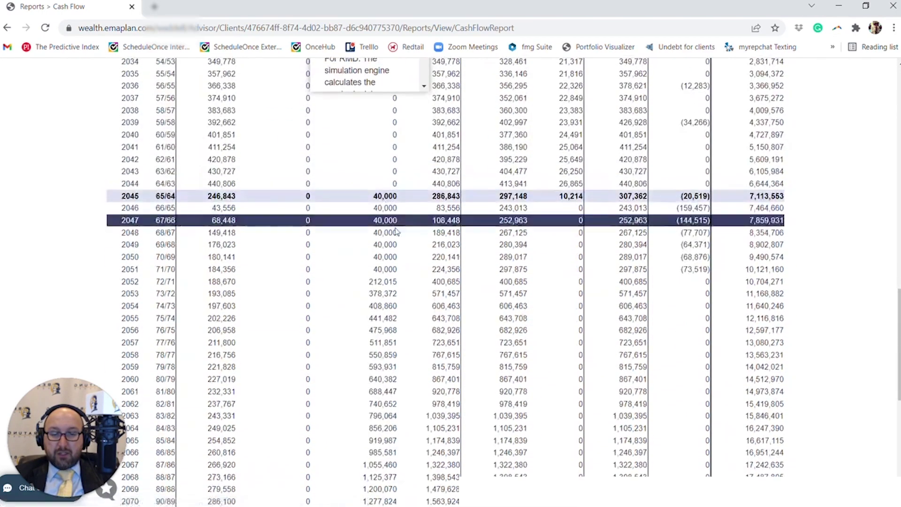
{"action": "scroll", "coordinate": [386, 188], "scroll_direction": "up", "scroll_amount": 6}
Step: Open the Planned Distributions breakdown of the cash flow and check the columns for the two 401k accounts
{"action": "left_click", "coordinate": [379, 135]}
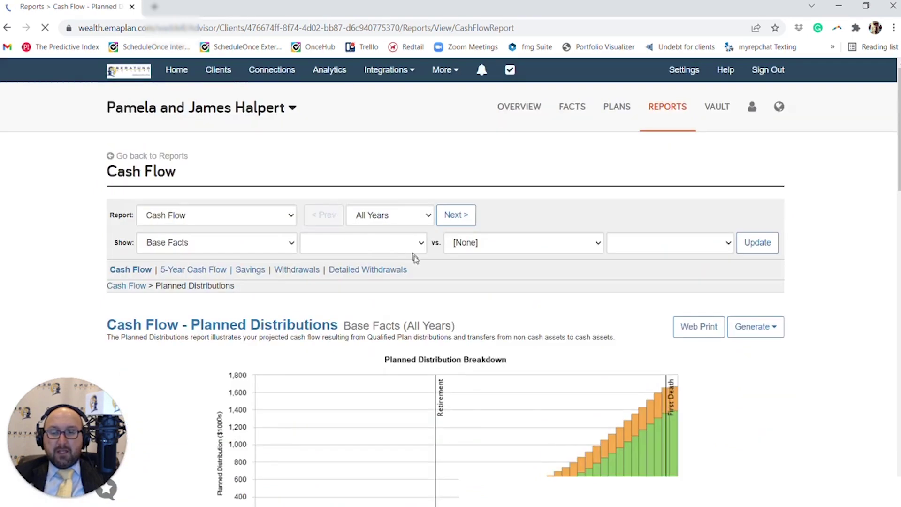
{"action": "scroll", "coordinate": [414, 255], "scroll_direction": "down", "scroll_amount": 9}
{"action": "left_click_drag", "start_coordinate": [438, 207], "coordinate": [493, 205]}
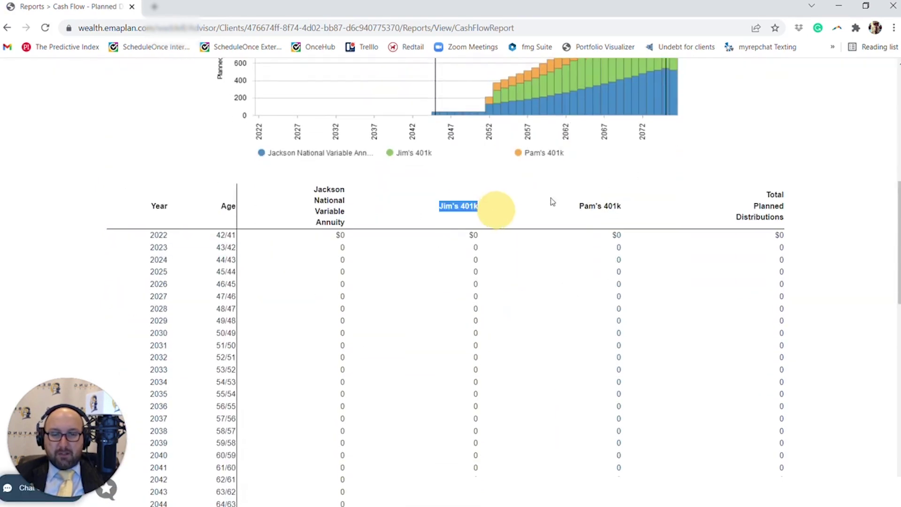
{"action": "left_click_drag", "start_coordinate": [596, 207], "coordinate": [654, 212]}
Step: Examine the Jackson National Variable Annuity's yearly planned distributions from 2045 through 2076
{"action": "scroll", "coordinate": [654, 211], "scroll_direction": "down", "scroll_amount": 8}
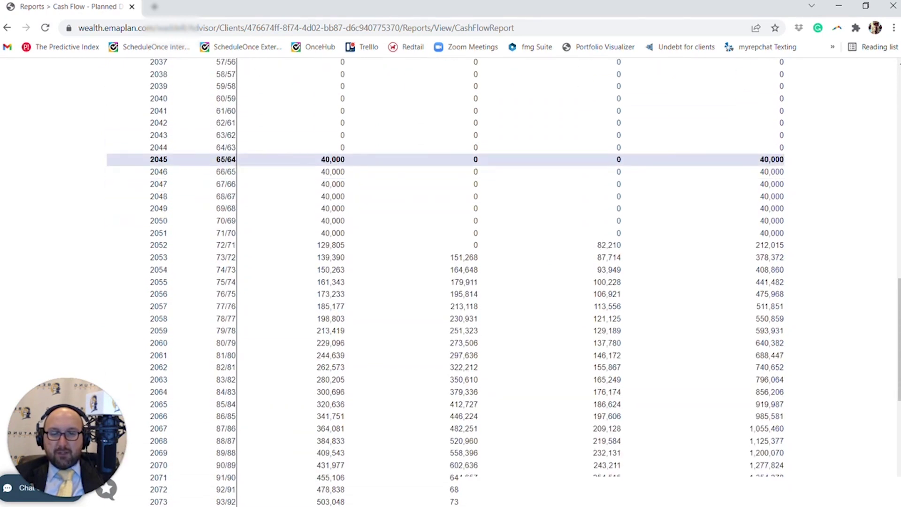
{"action": "left_click_drag", "start_coordinate": [325, 160], "coordinate": [347, 231]}
{"action": "scroll", "coordinate": [343, 238], "scroll_direction": "down", "scroll_amount": 3}
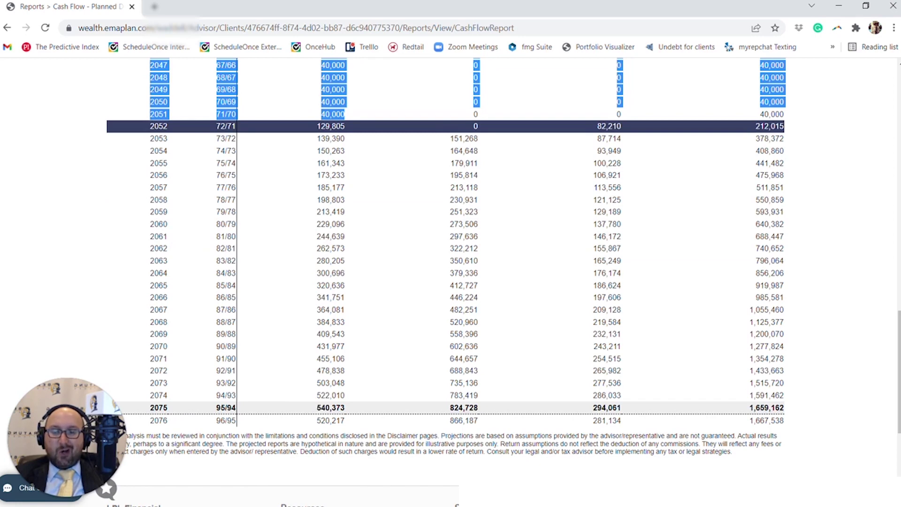
{"action": "scroll", "coordinate": [308, 145], "scroll_direction": "up", "scroll_amount": 4}
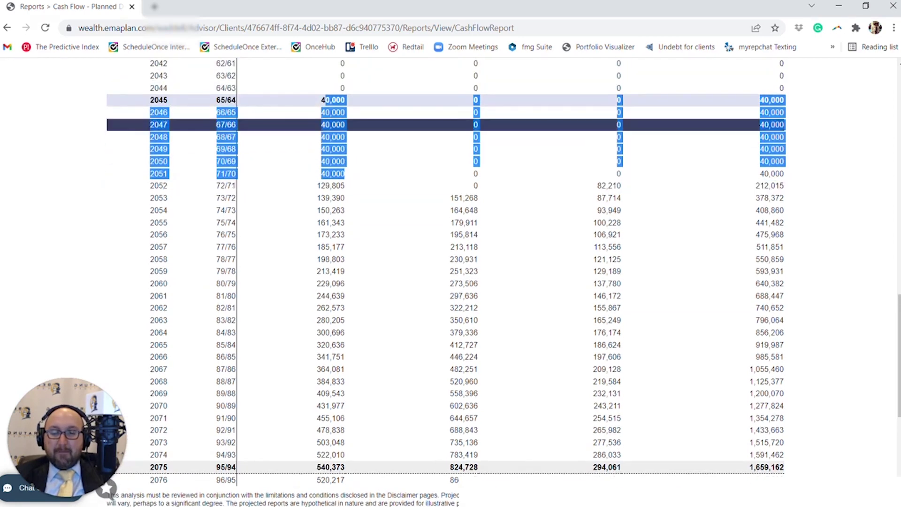
{"action": "left_click", "coordinate": [134, 215]}
{"action": "scroll", "coordinate": [132, 230], "scroll_direction": "up", "scroll_amount": 3}
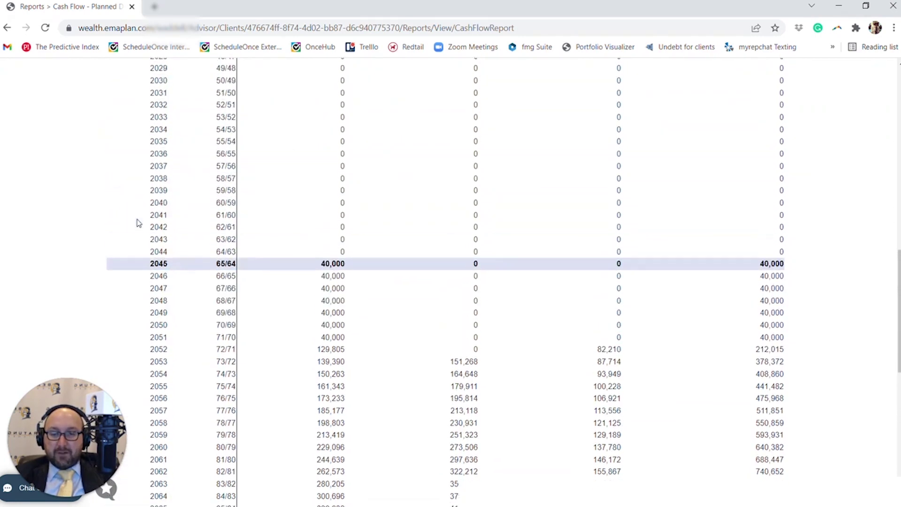
{"action": "scroll", "coordinate": [136, 226], "scroll_direction": "down", "scroll_amount": 3}
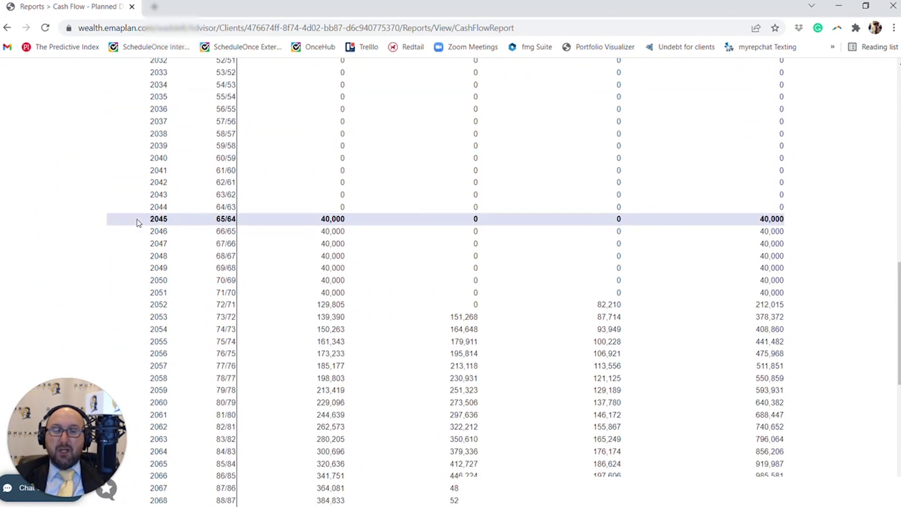